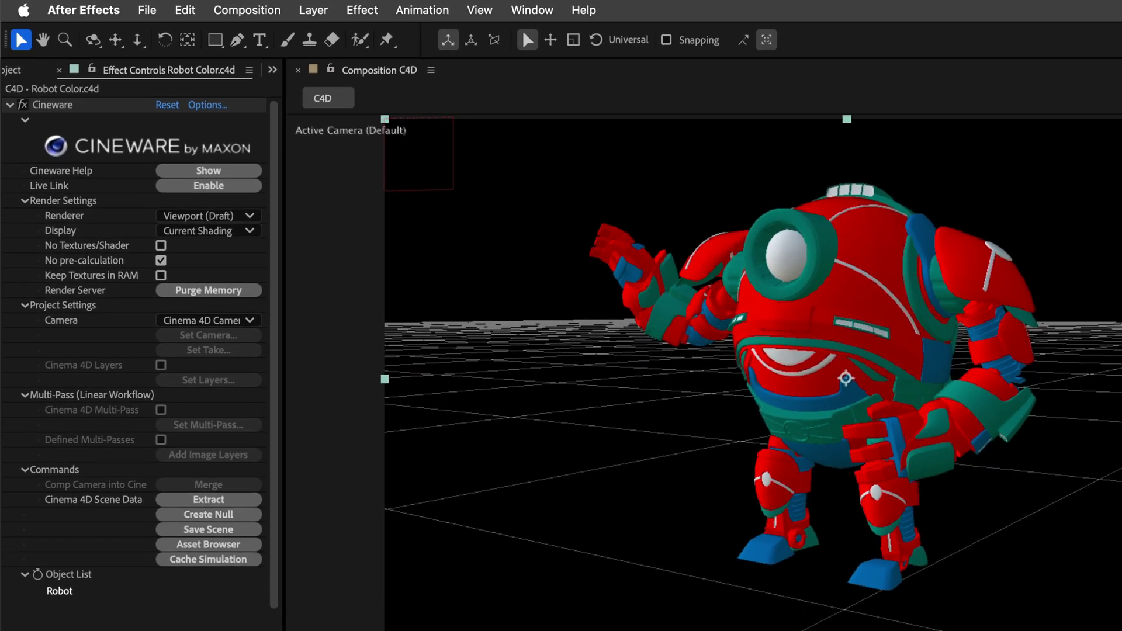
# Set the Cineware display of the Robot Color.c4d layer to Wireframe and its renderer to Viewport
pyautogui.click(204, 231)
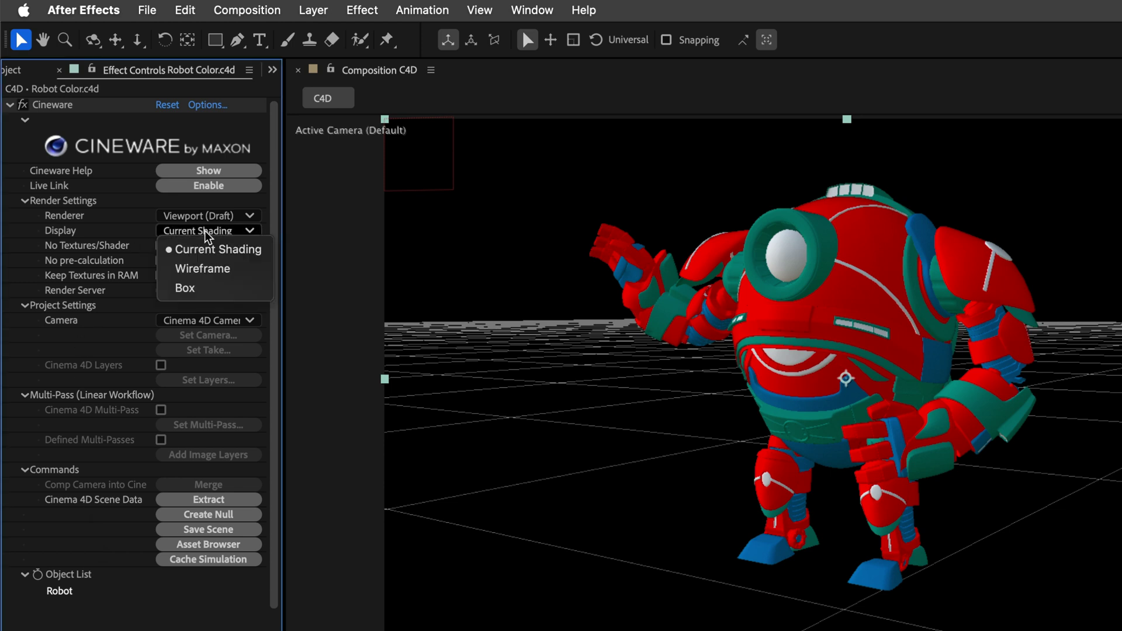
pyautogui.click(209, 269)
pyautogui.click(217, 216)
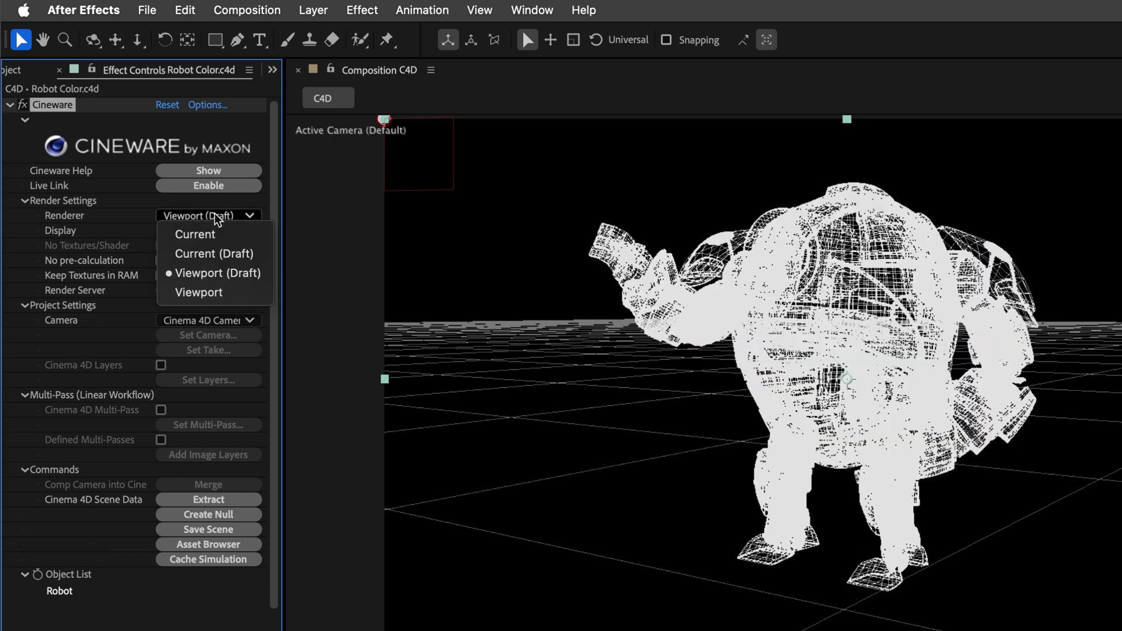
pyautogui.click(219, 292)
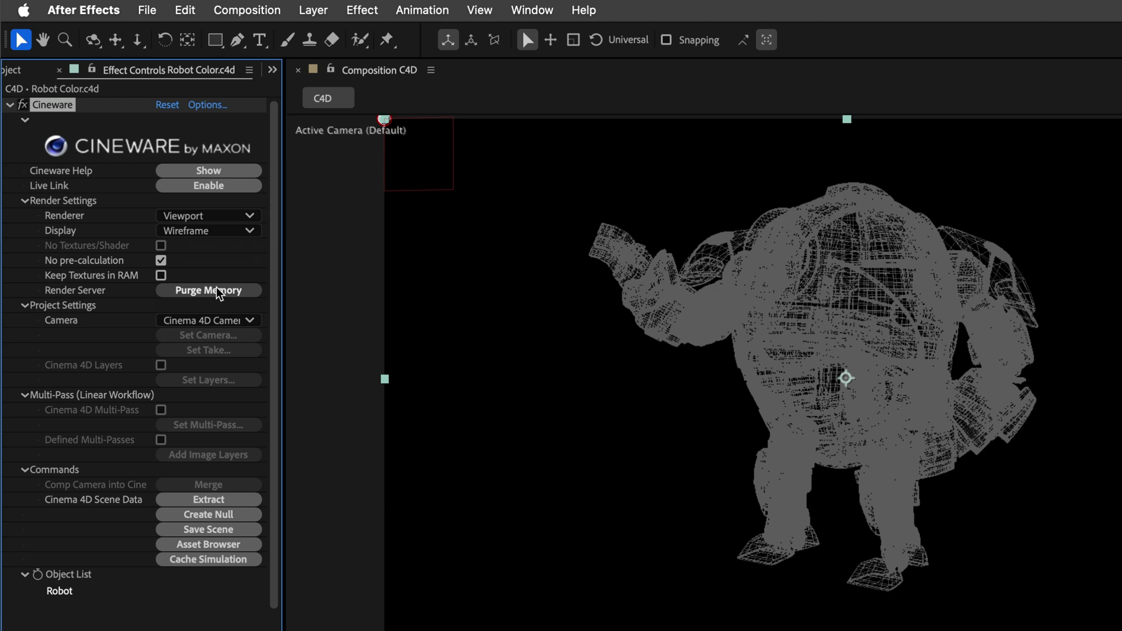
# Enable the Levels and Fill effects on the robot layer to brighten the wireframe and colour it cyan
pyautogui.click(10, 105)
pyautogui.click(23, 119)
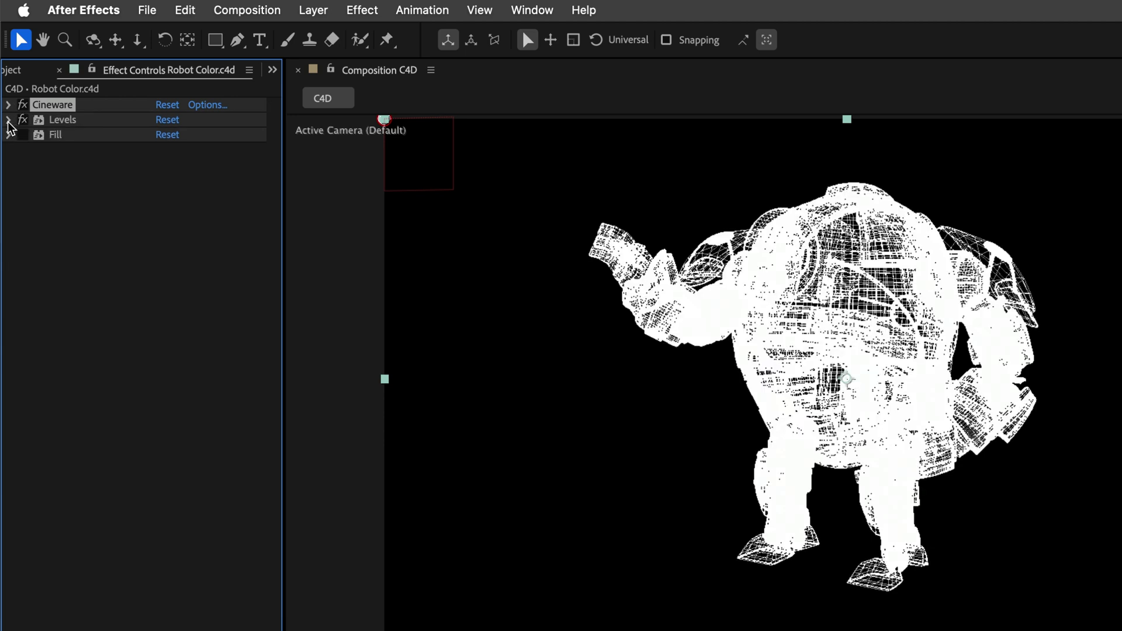
pyautogui.click(9, 120)
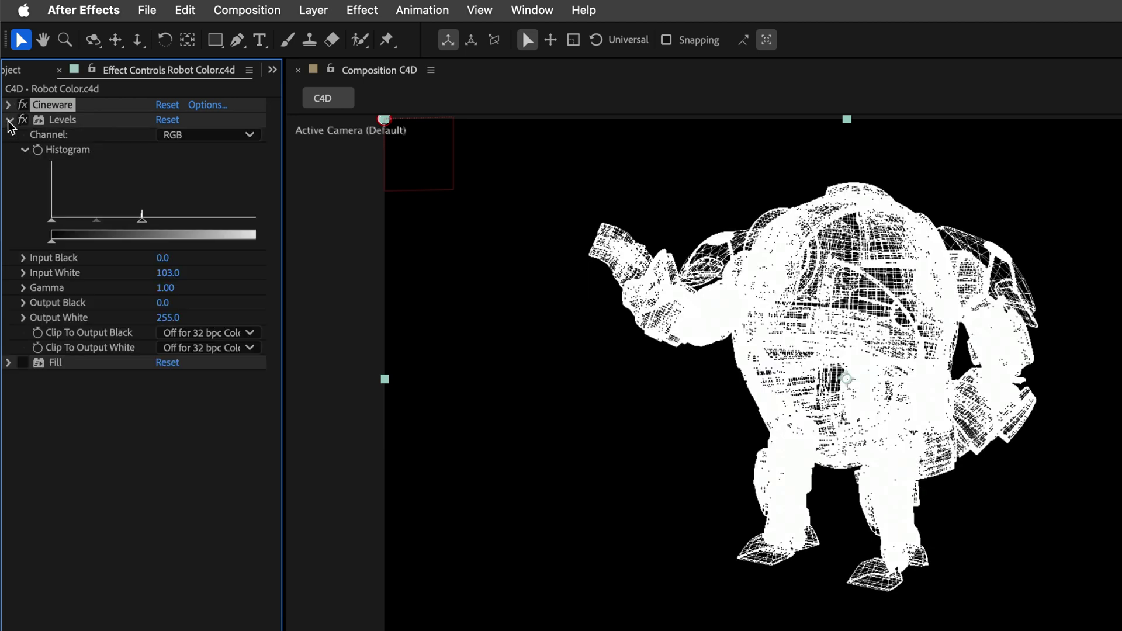
pyautogui.click(8, 363)
pyautogui.click(23, 362)
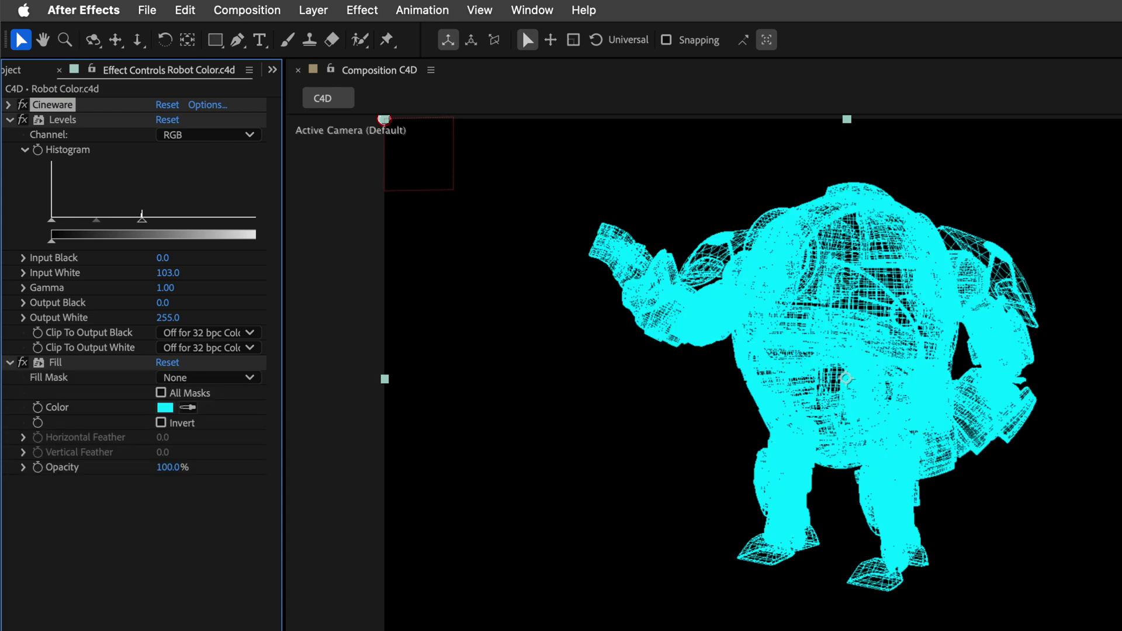
# Rotate the C4D Null 1 - Robot layer about its Y axis
pyautogui.press('super+Up')
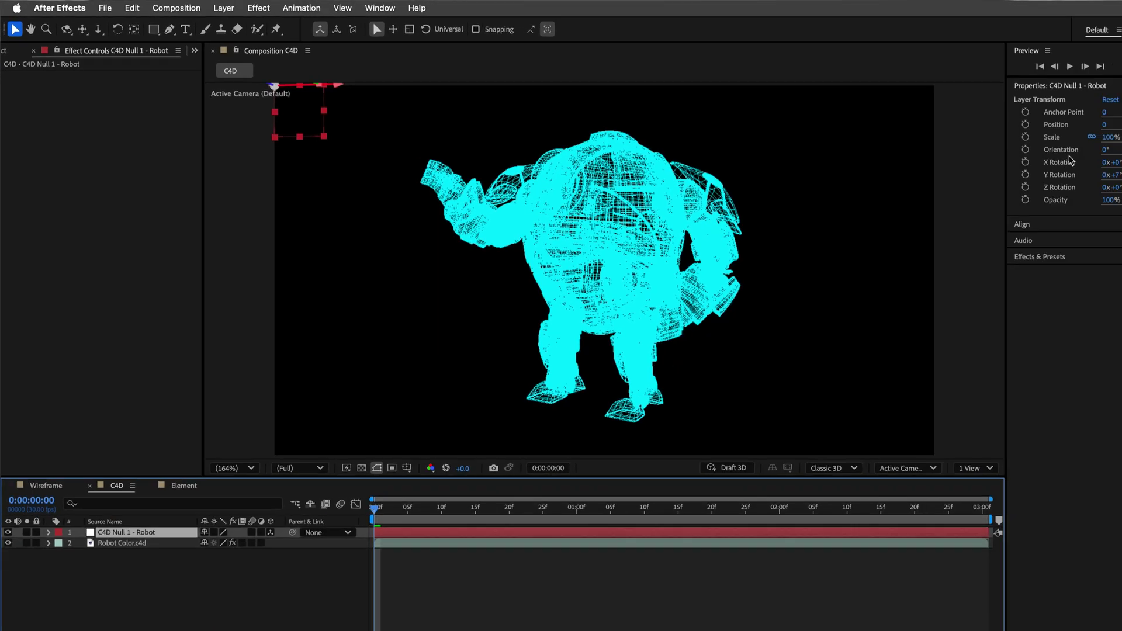
pyautogui.moveTo(1036, 162)
pyautogui.mouseDown()
pyautogui.moveTo(1063, 162)
pyautogui.moveTo(965, 169)
pyautogui.moveTo(1043, 166)
pyautogui.mouseUp()
# Open Scene Setup for the Element layer in the Element composition and apply the Wireframe preset material to the whole Robot model
pyautogui.click(173, 452)
pyautogui.click(112, 507)
pyautogui.click(59, 95)
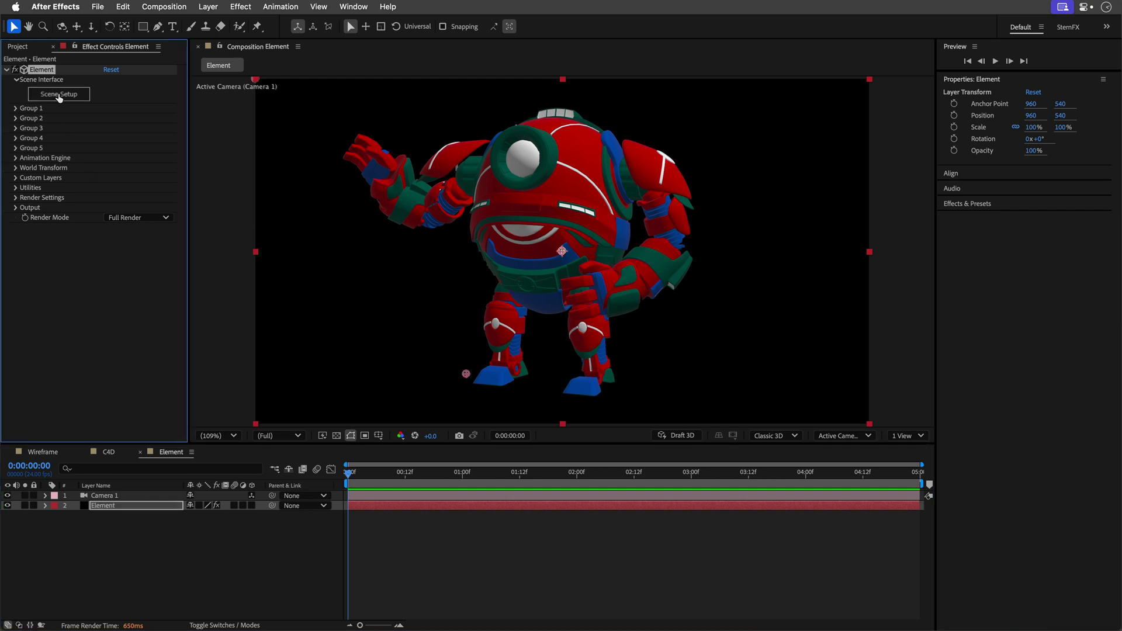
pyautogui.click(59, 95)
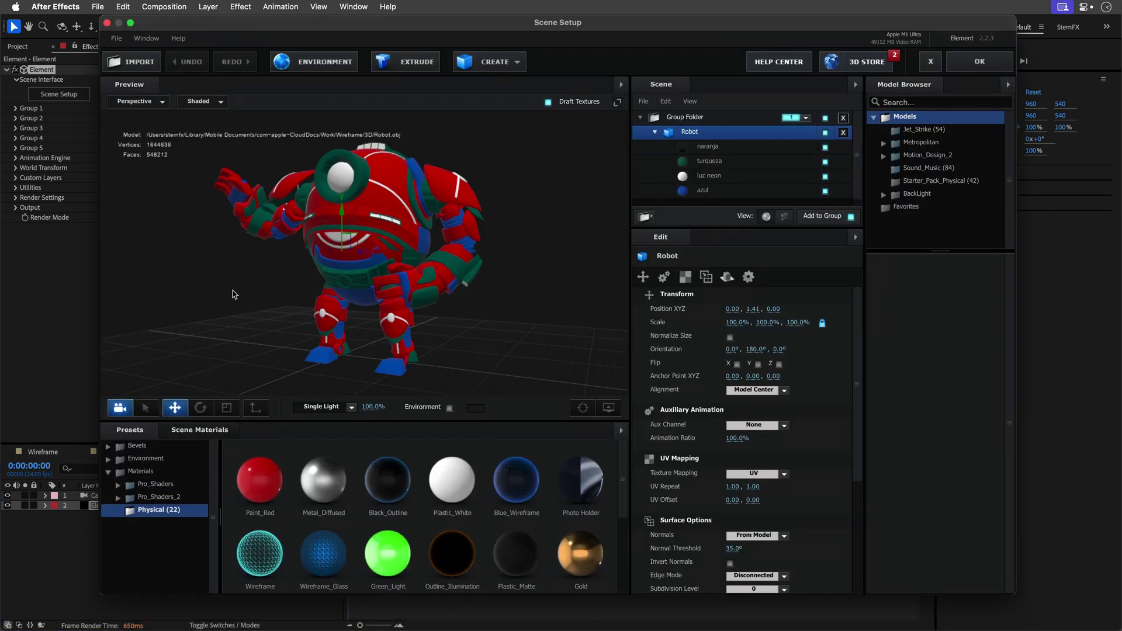
pyautogui.moveTo(258, 549); pyautogui.dragTo(727, 142)
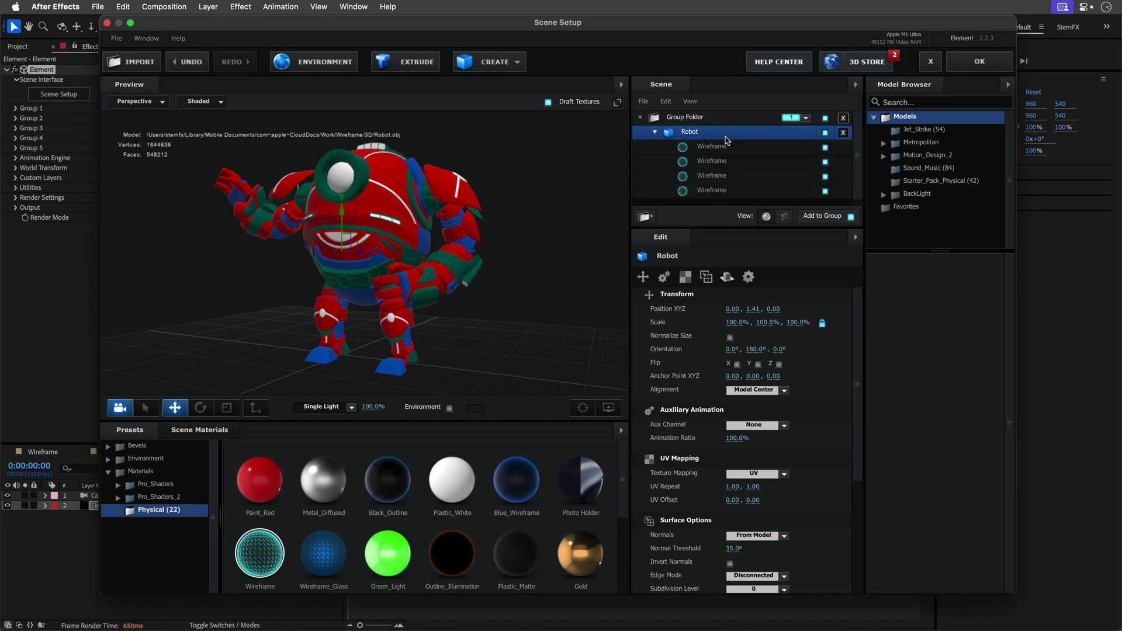
# Reduce the wireframe line width of the robot's Wireframe materials to 0.95 and accept the scene setup
pyautogui.click(711, 148)
pyautogui.scroll(-10, 814, 464)
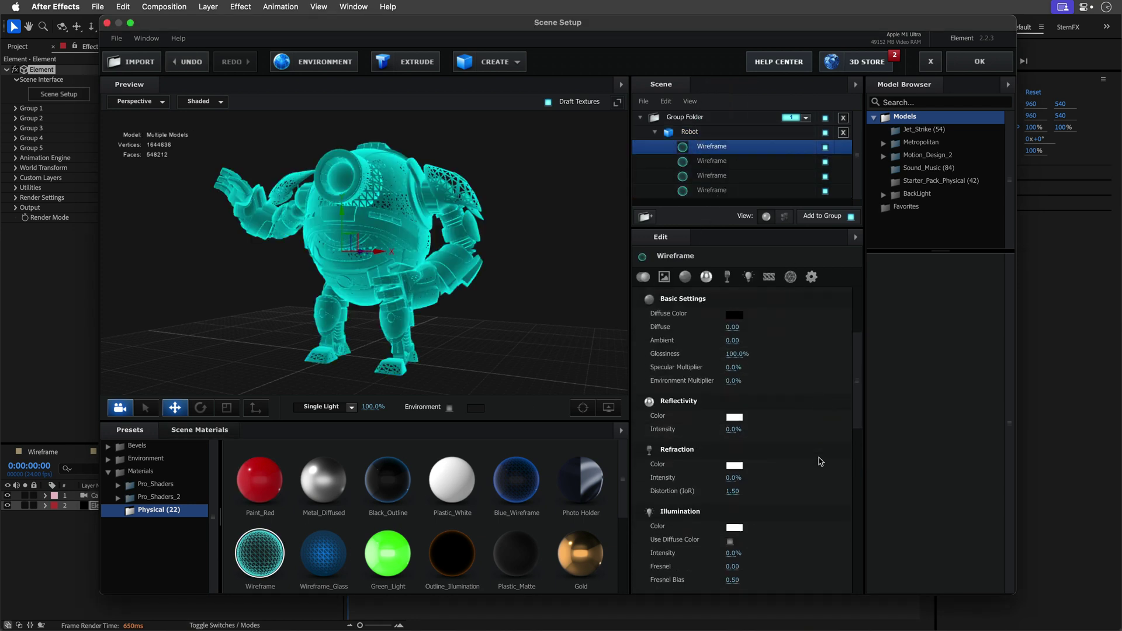
pyautogui.scroll(-10, 813, 465)
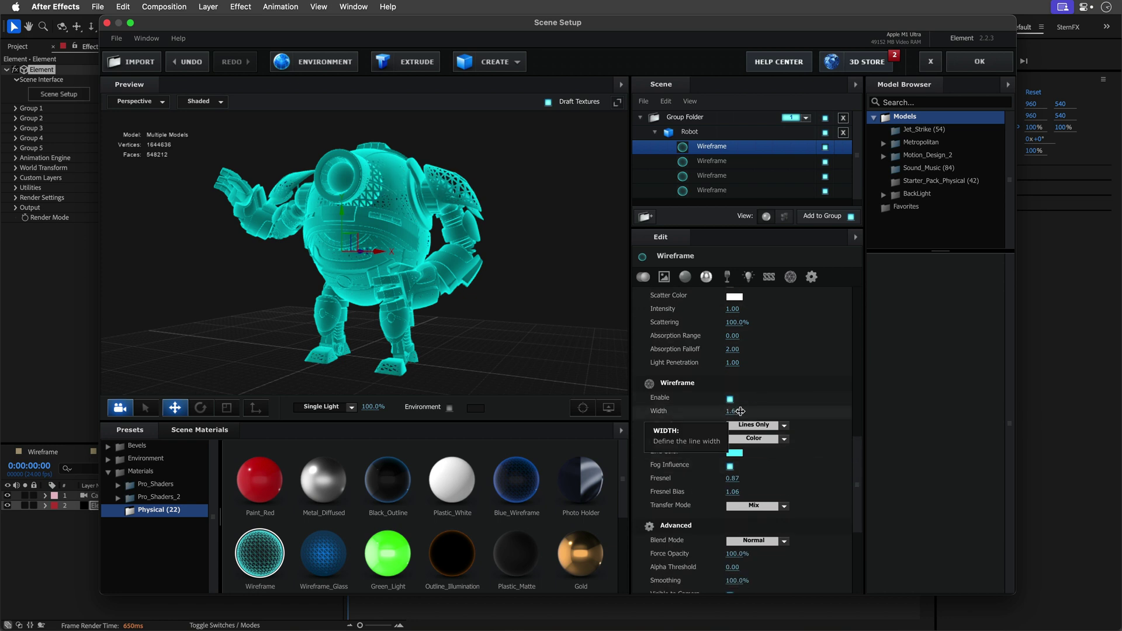
pyautogui.click(710, 160)
pyautogui.moveTo(732, 411); pyautogui.dragTo(719, 411)
pyautogui.click(730, 181)
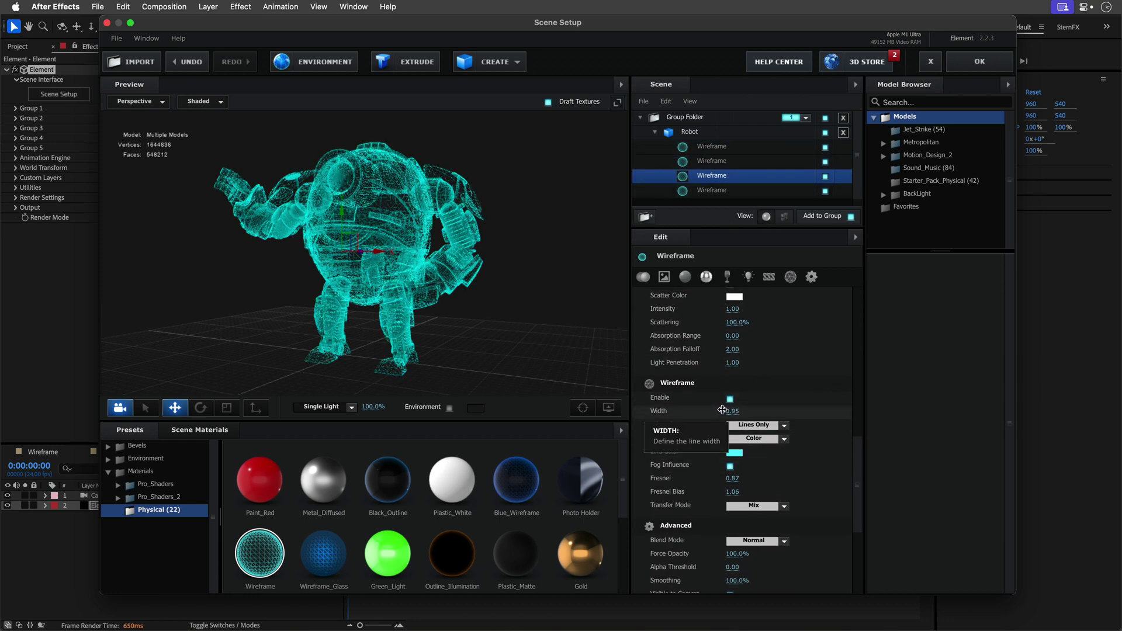
pyautogui.click(728, 192)
pyautogui.click(980, 61)
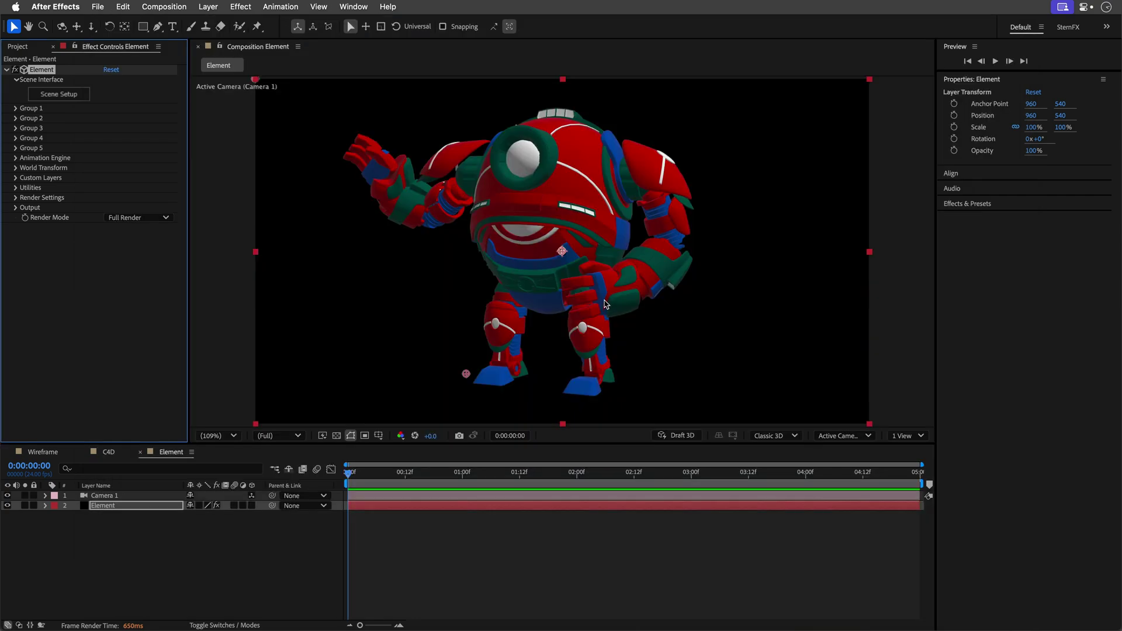
# Switch to the Robot Wireframe.c4d document in Cinema 4D and start the Redshift IPR render in the viewport
pyautogui.moveTo(575, 233); pyautogui.dragTo(609, 243)
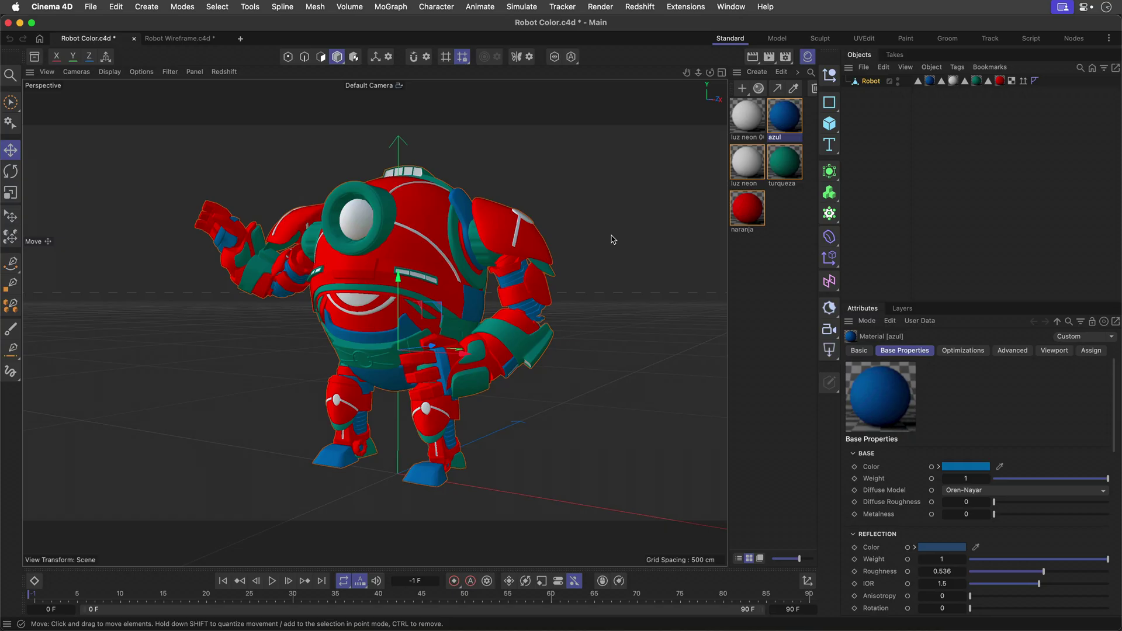
pyautogui.click(180, 38)
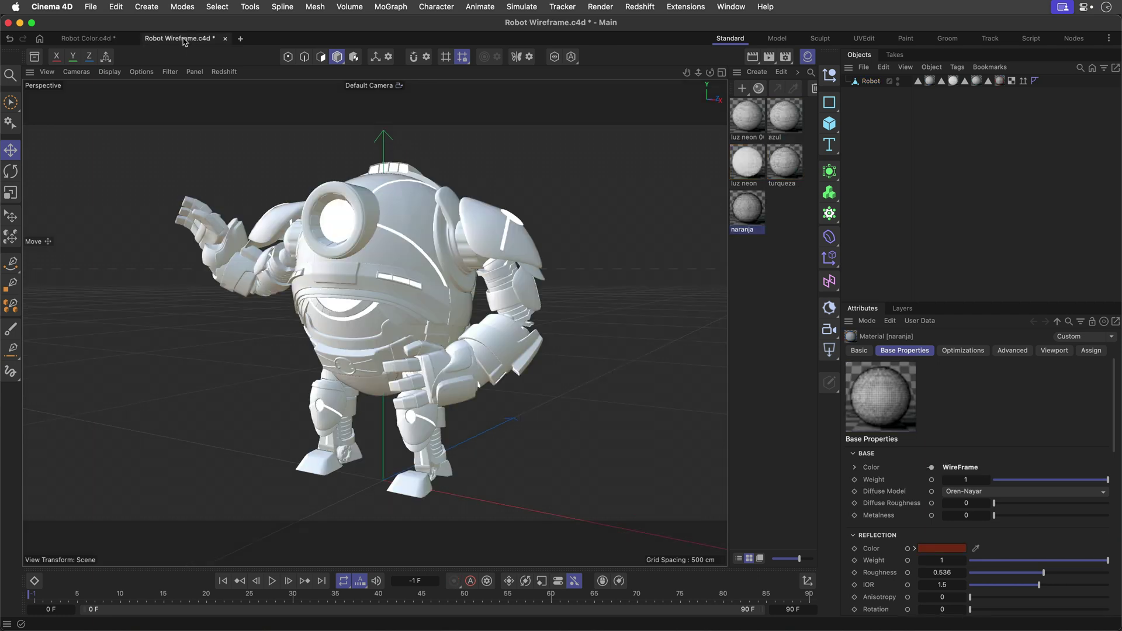
pyautogui.click(223, 71)
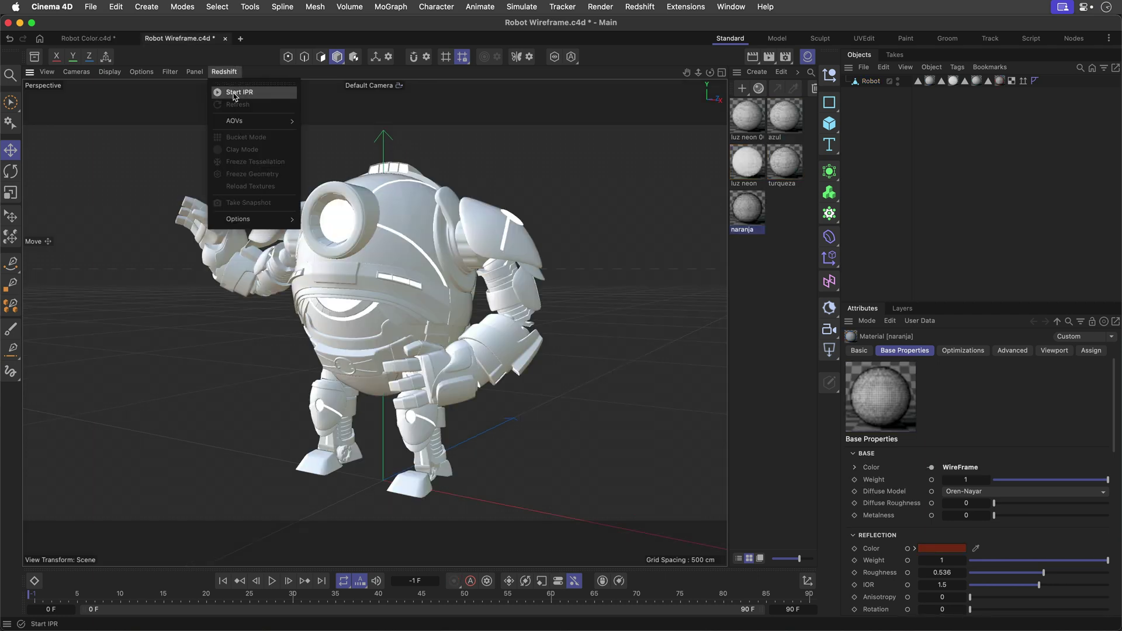
pyautogui.click(235, 93)
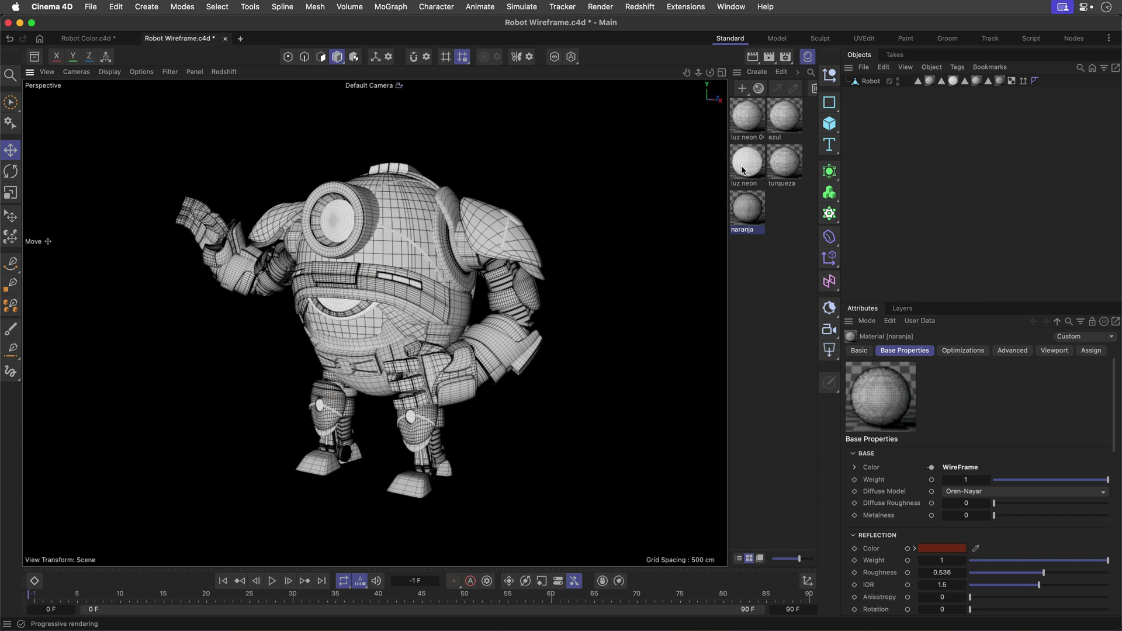
# Open the naranja material's node graph and slightly raise the Wire Thickness of its WireFrame node, closing the editor when done
pyautogui.doubleClick(748, 206)
pyautogui.moveTo(830, 122); pyautogui.dragTo(777, 58)
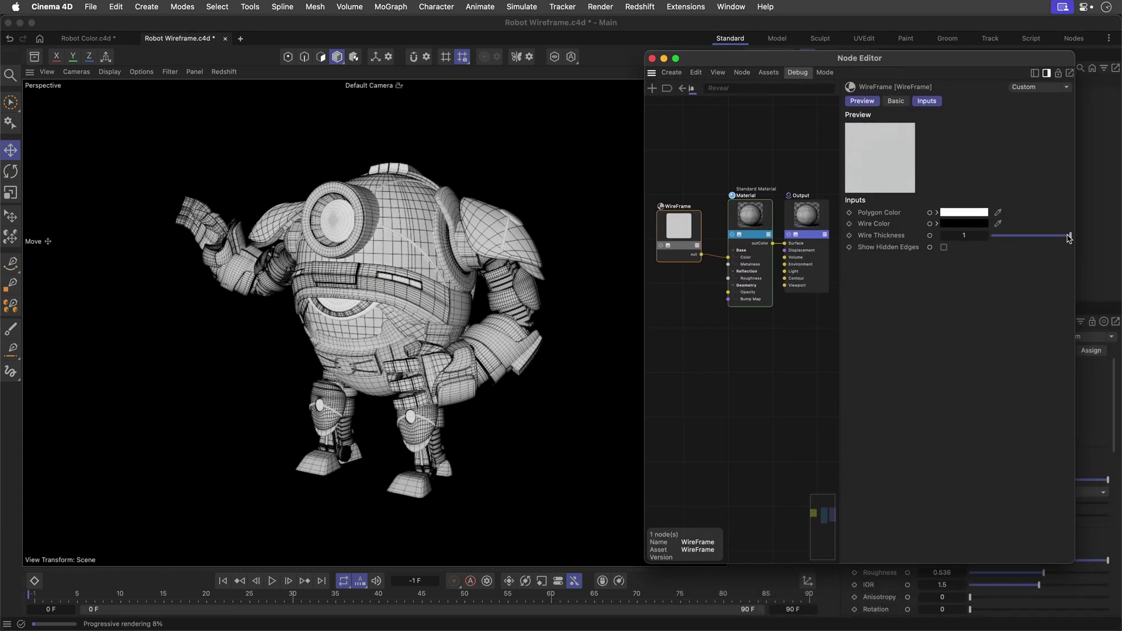
pyautogui.moveTo(954, 234); pyautogui.dragTo(956, 235)
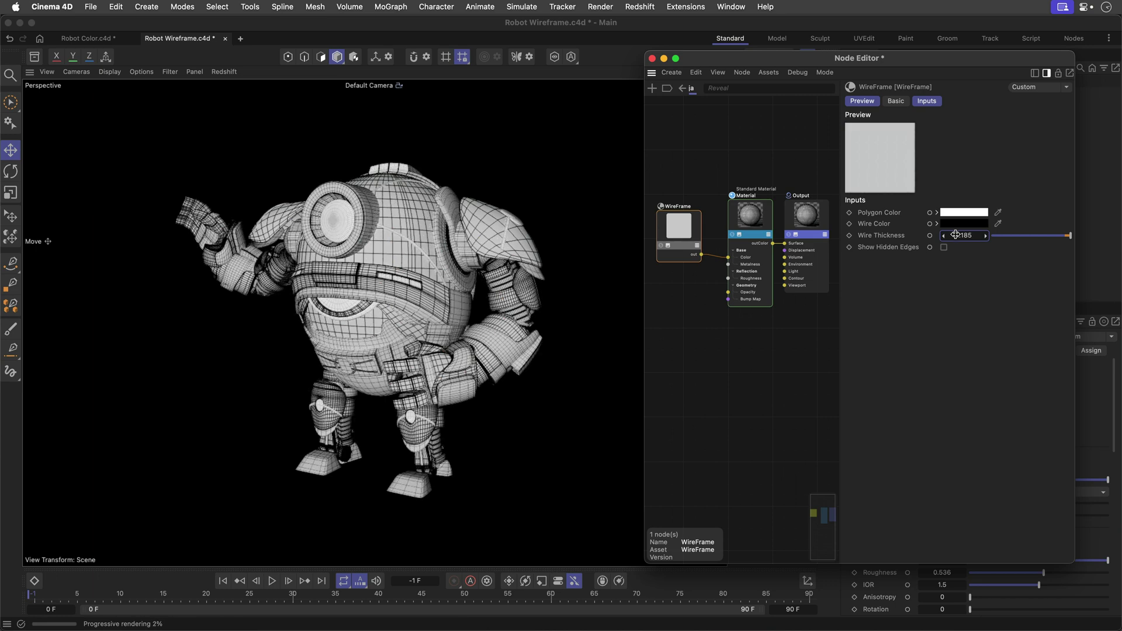
pyautogui.click(652, 58)
pyautogui.moveTo(497, 374); pyautogui.dragTo(377, 315)
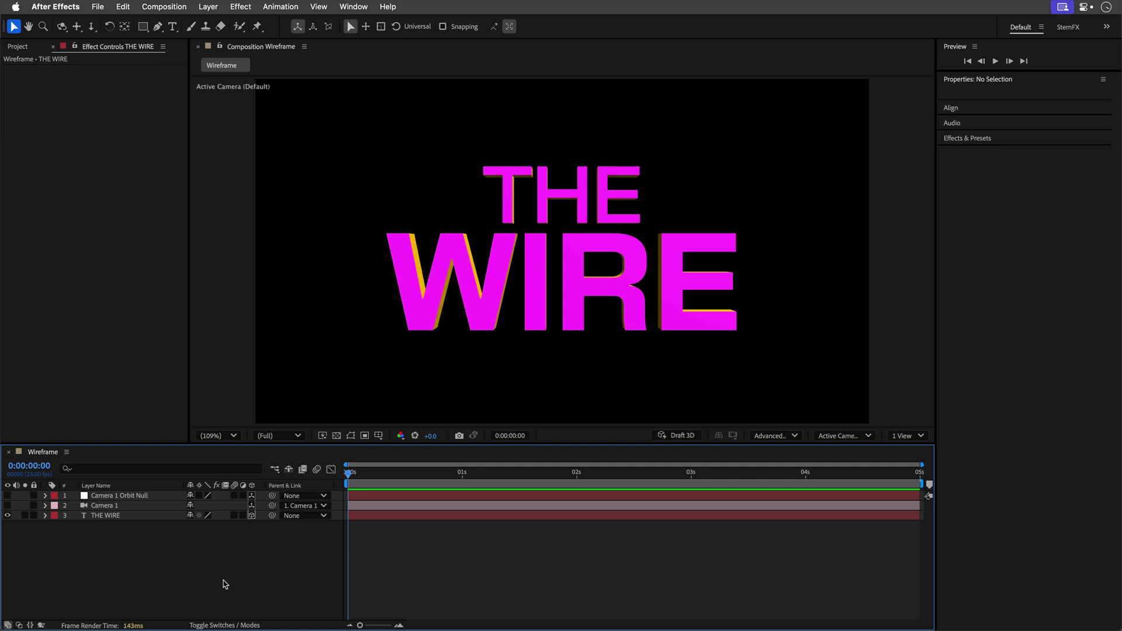
# In After Effects, examine the Geometry Options of THE WIRE text layer and the Wireframe composition's Advanced 3D renderer choice
pyautogui.click(101, 516)
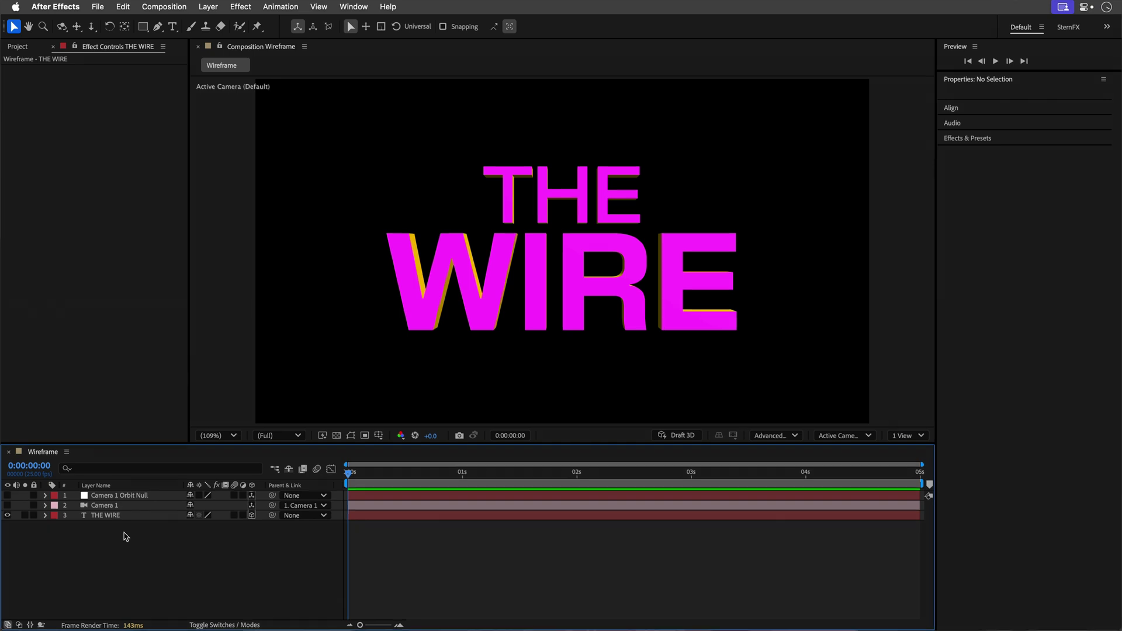
pyautogui.press('Return')
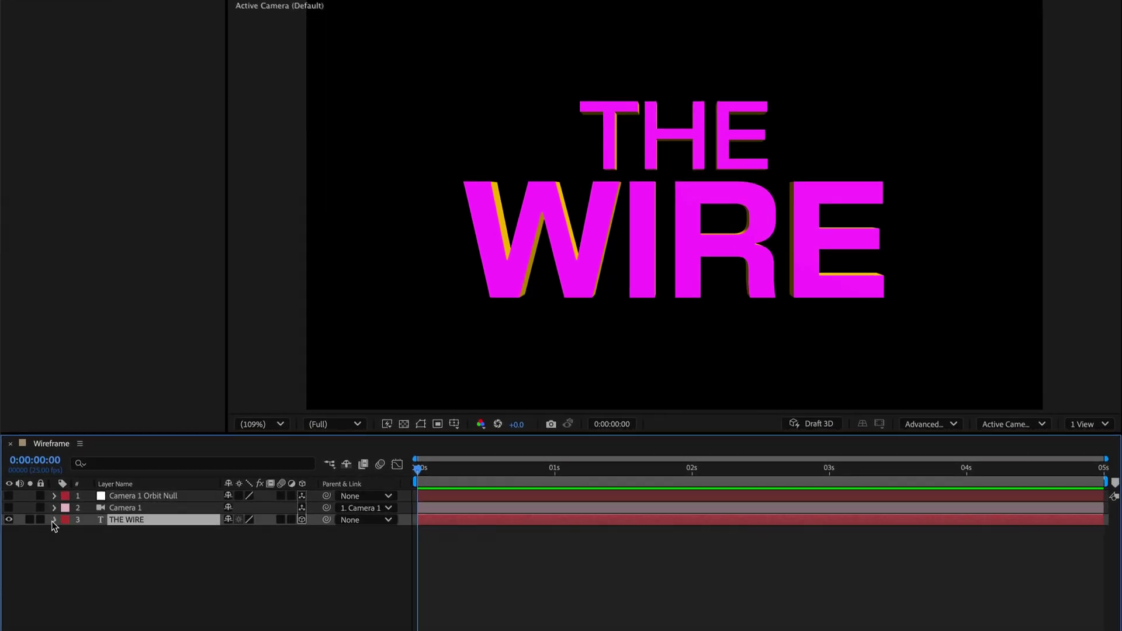
pyautogui.click(54, 520)
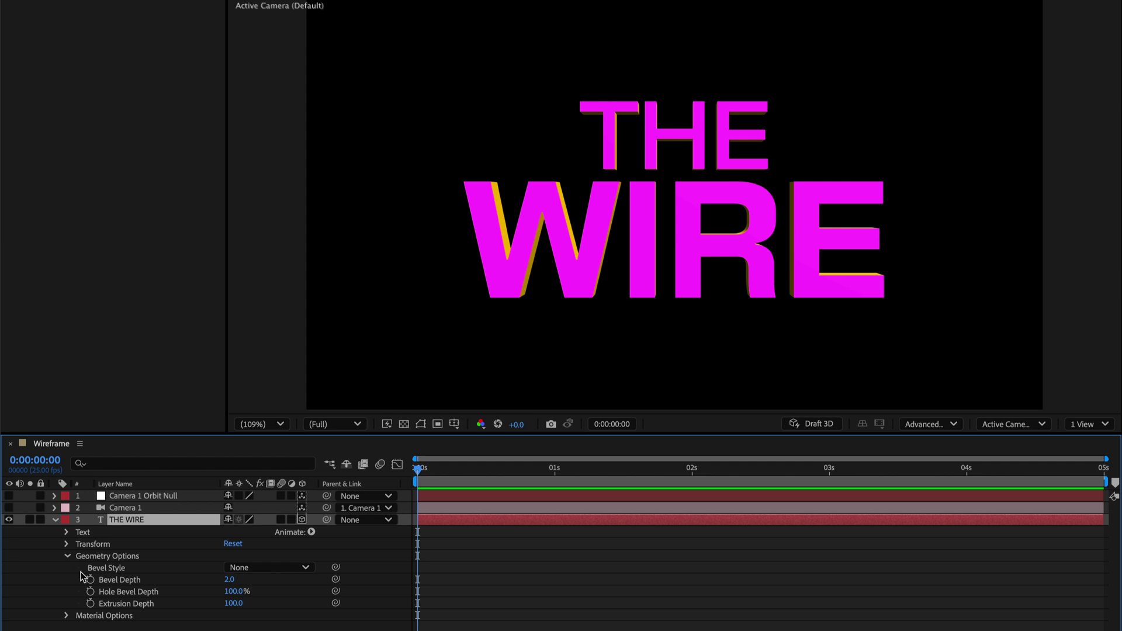
pyautogui.click(956, 425)
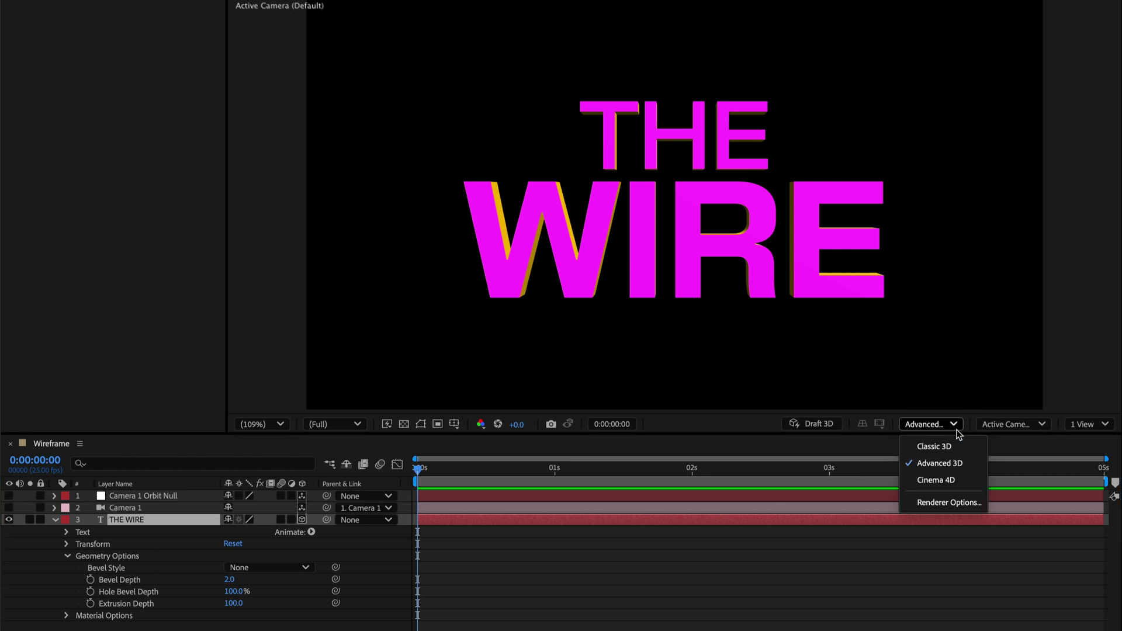
pyautogui.click(979, 470)
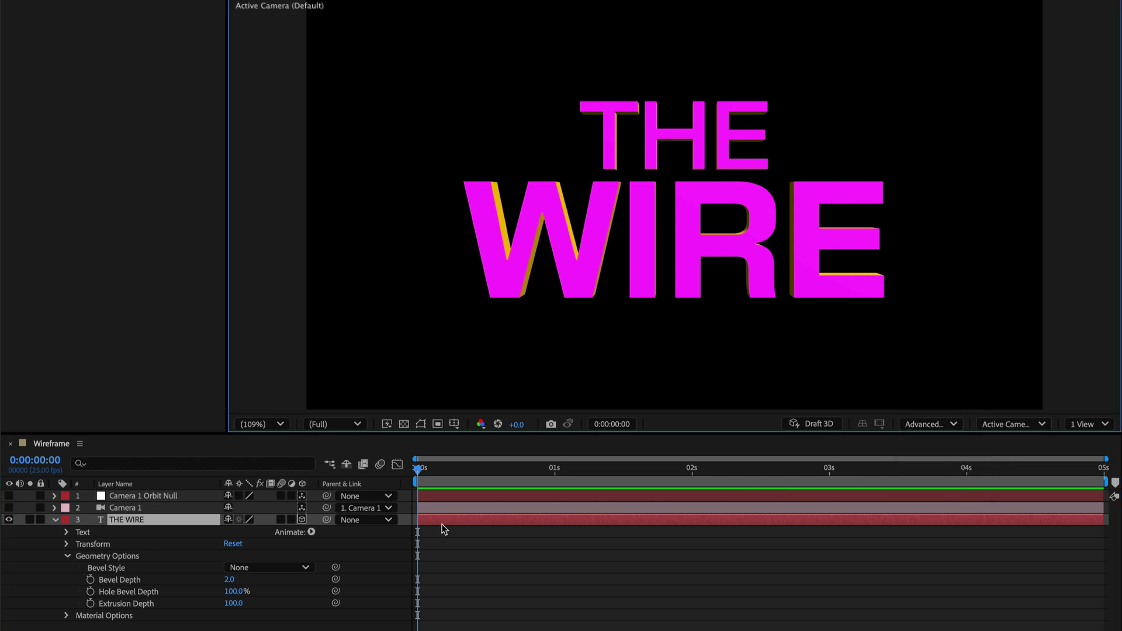
# Review the Front Color and Side Color settings in the text's Colors animator and the properties that can be added to it
pyautogui.click(66, 532)
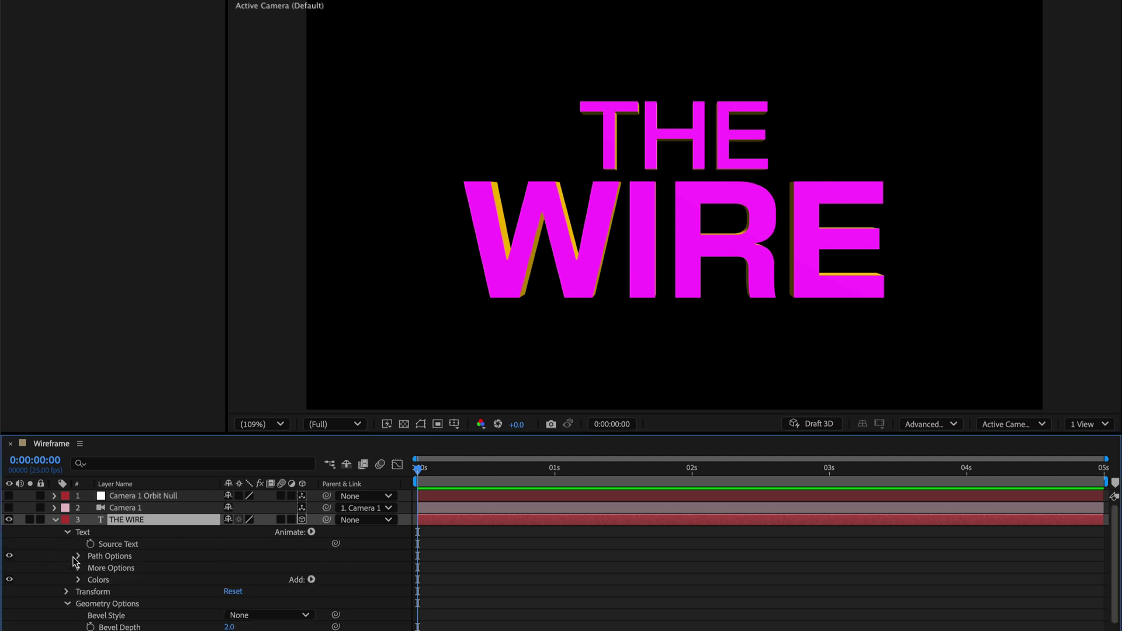
pyautogui.click(79, 580)
pyautogui.click(128, 606)
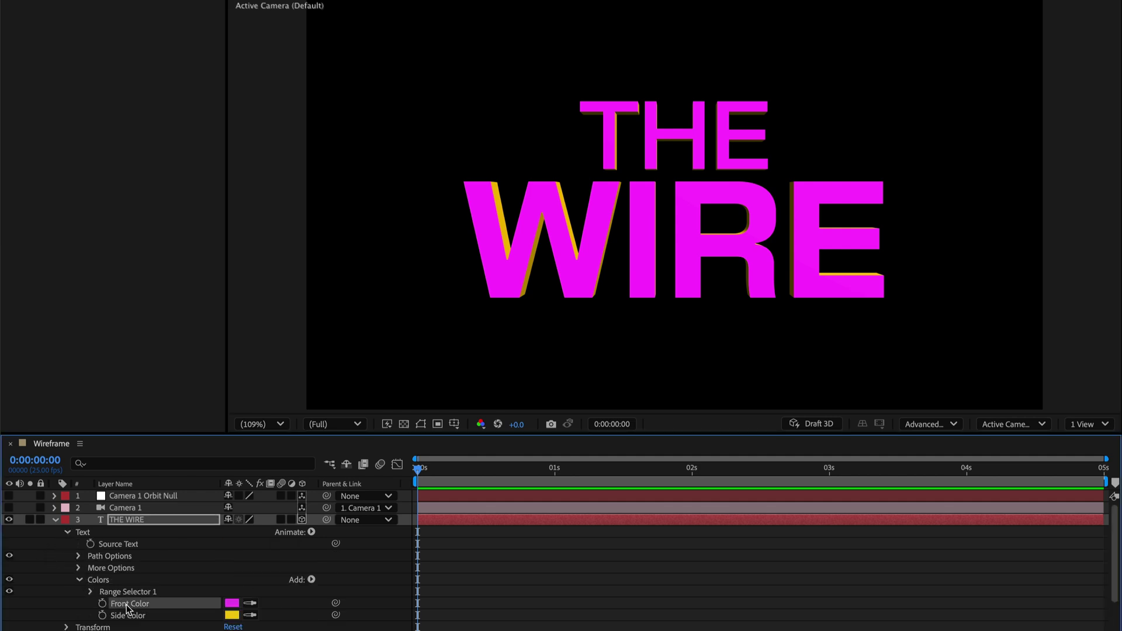
pyautogui.click(128, 617)
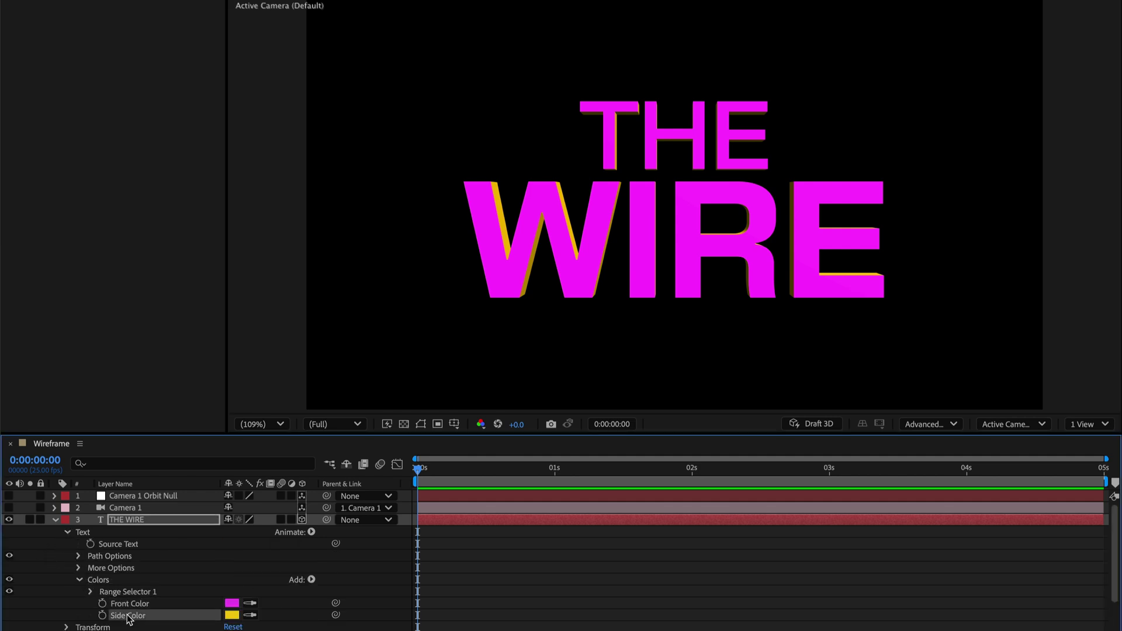
pyautogui.click(311, 580)
pyautogui.moveTo(310, 581)
pyautogui.moveTo(419, 498)
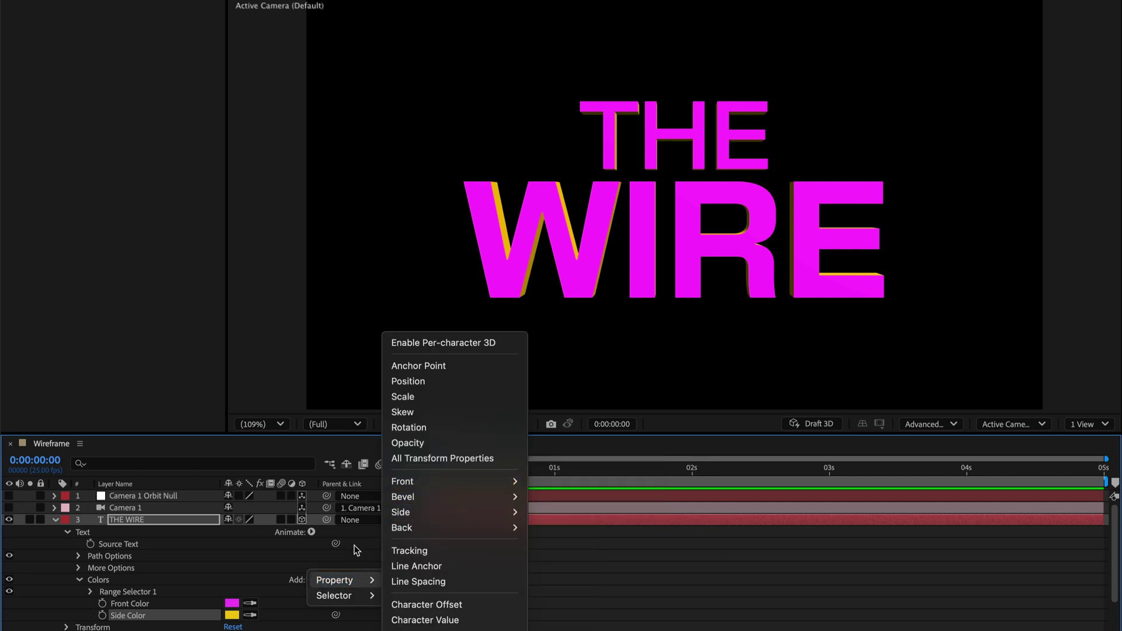
pyautogui.click(100, 562)
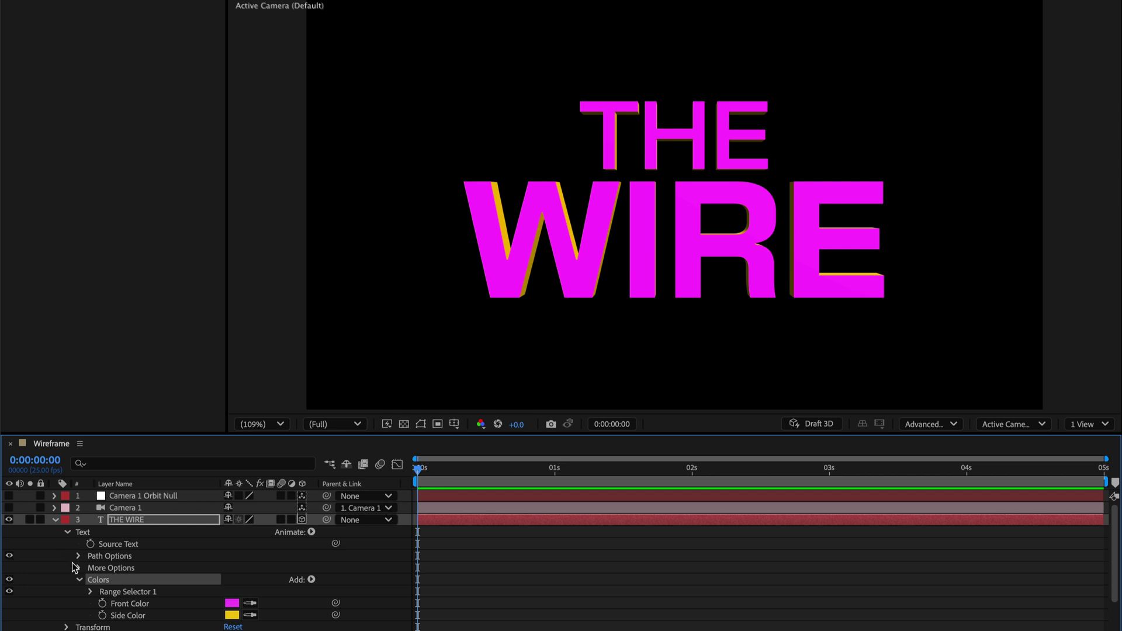
pyautogui.click(78, 580)
pyautogui.click(67, 533)
# Turn on the Camera 1 and Camera 1 Orbit Null layers and collapse the text layer's properties
pyautogui.click(9, 507)
pyautogui.click(9, 496)
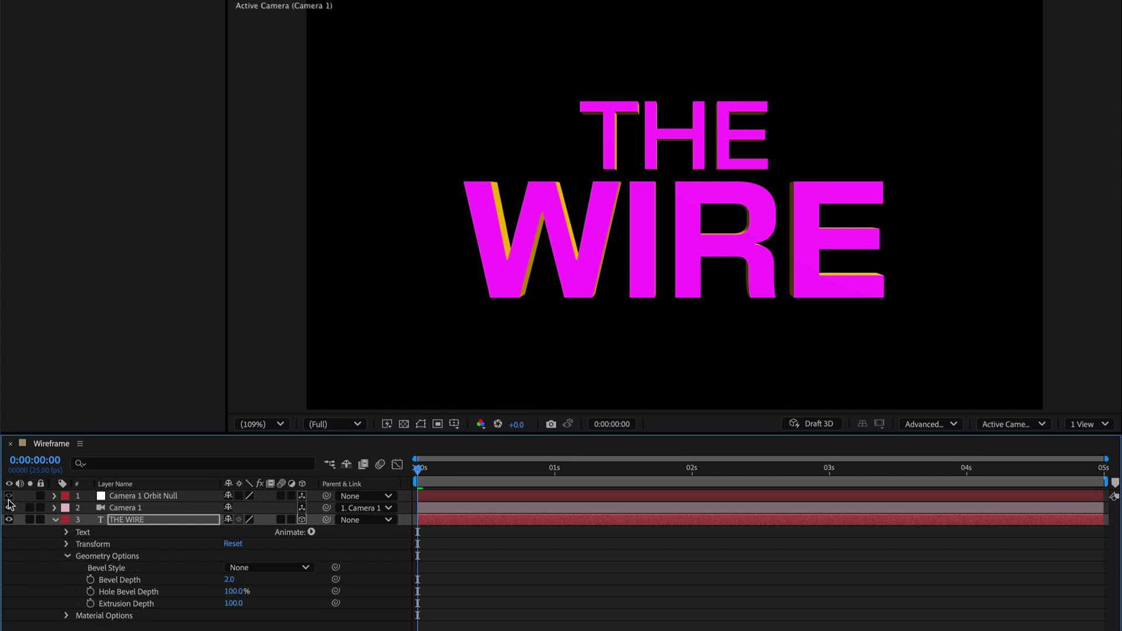
pyautogui.click(53, 519)
# Select the camera's orbit null and preview the camera animation around the extruded text
pyautogui.click(120, 496)
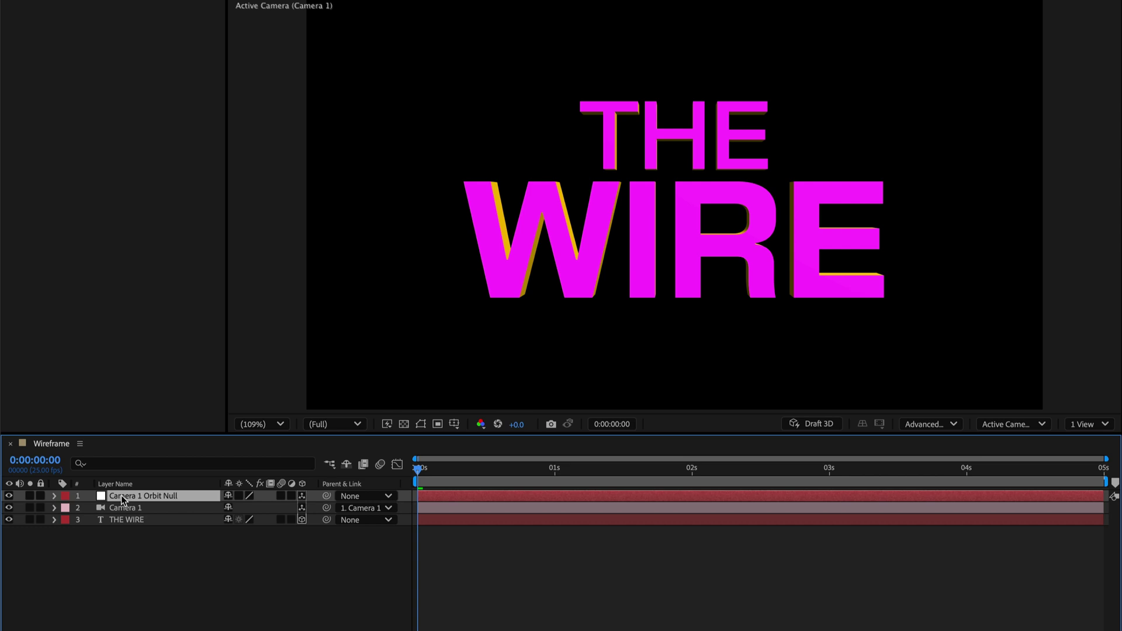
pyautogui.press('space')
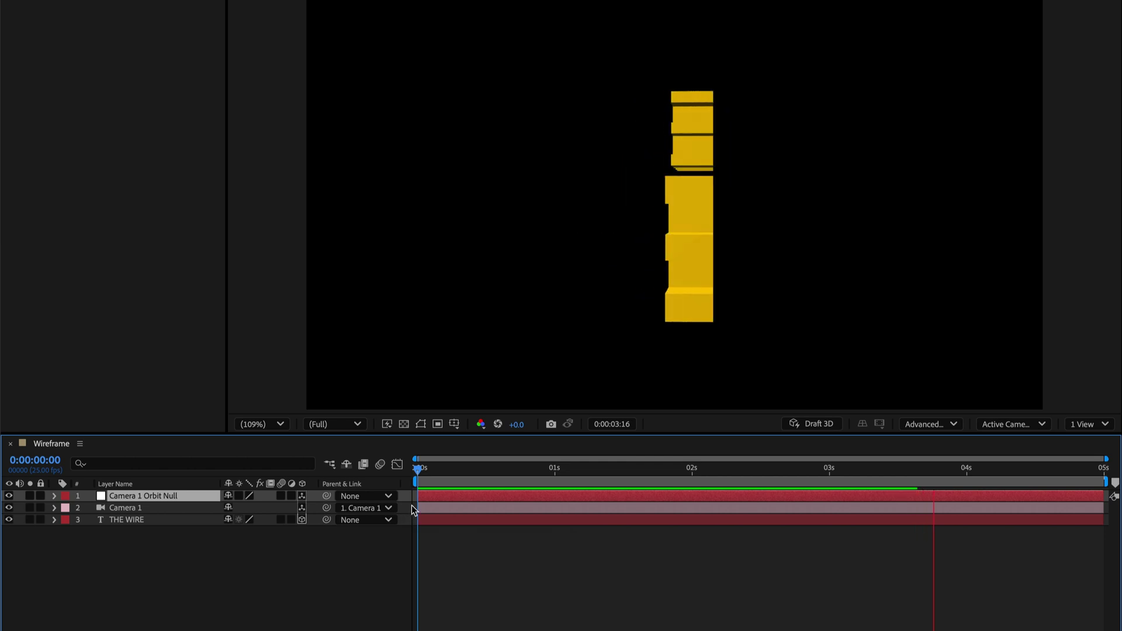
pyautogui.press('space')
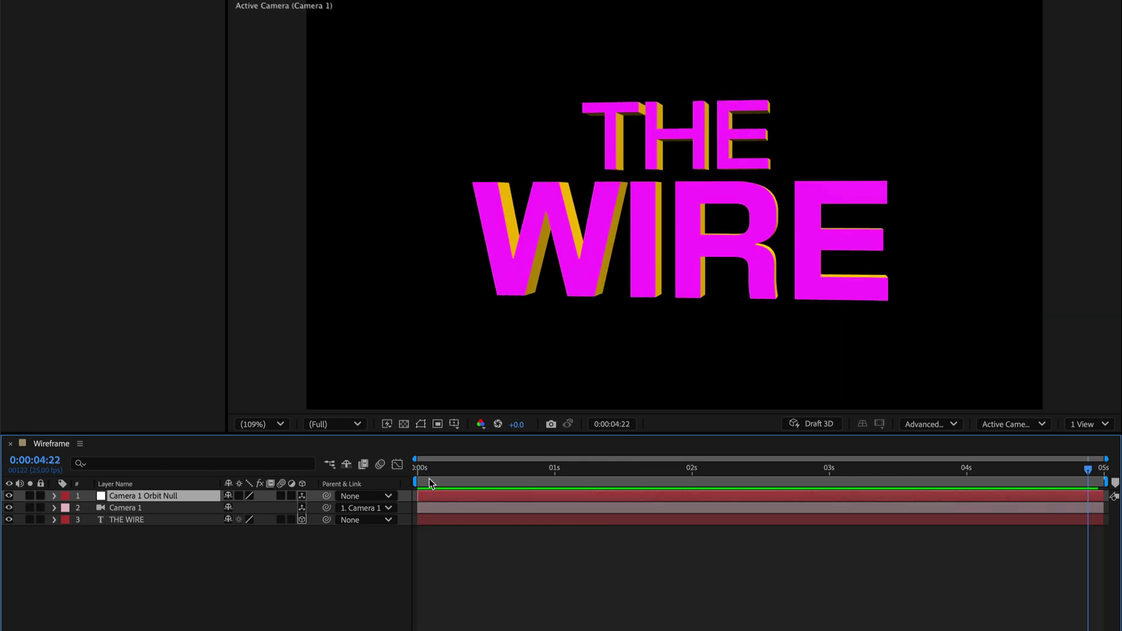
# At the start of the timeline, create a white solid matching the composition size in the Wireframe composition
pyautogui.press('Home')
pyautogui.click(108, 563)
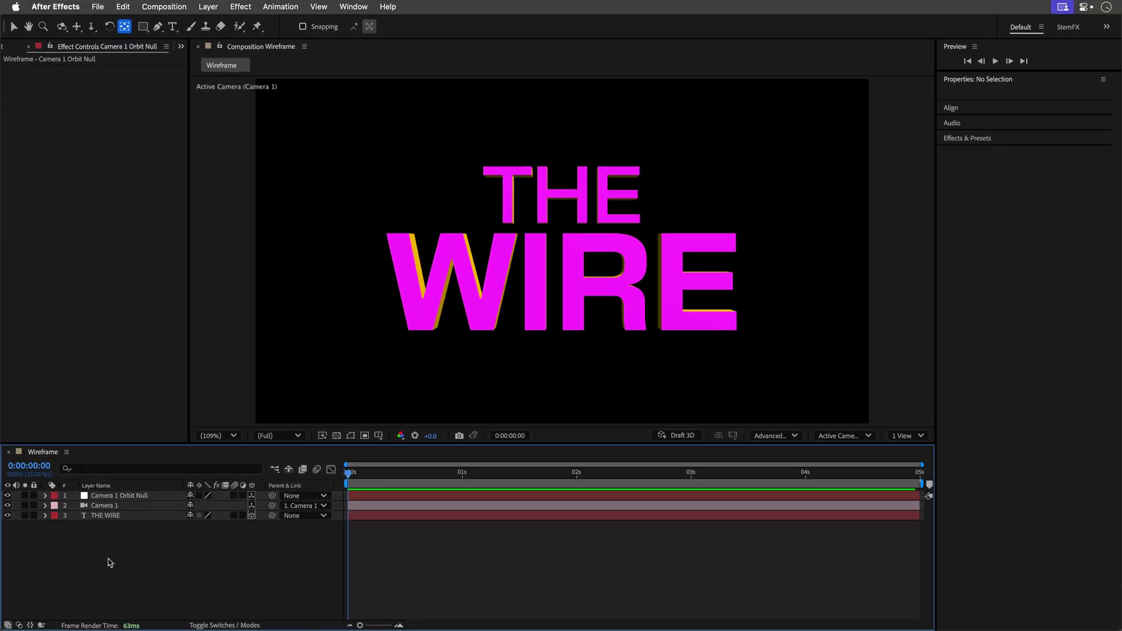
pyautogui.press('super+y')
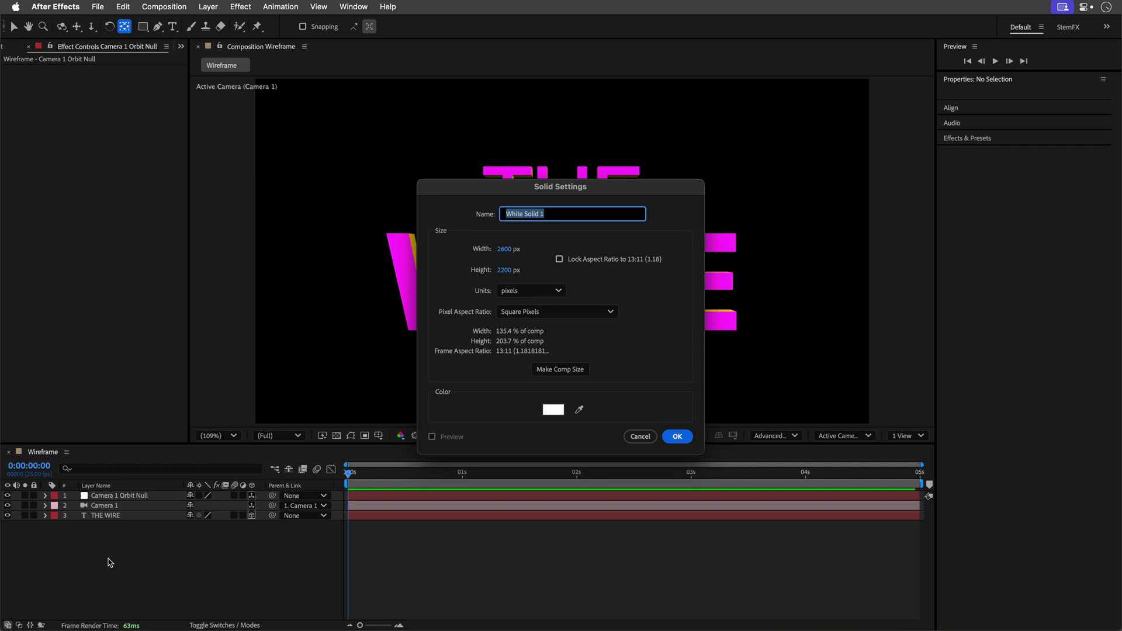
pyautogui.click(550, 369)
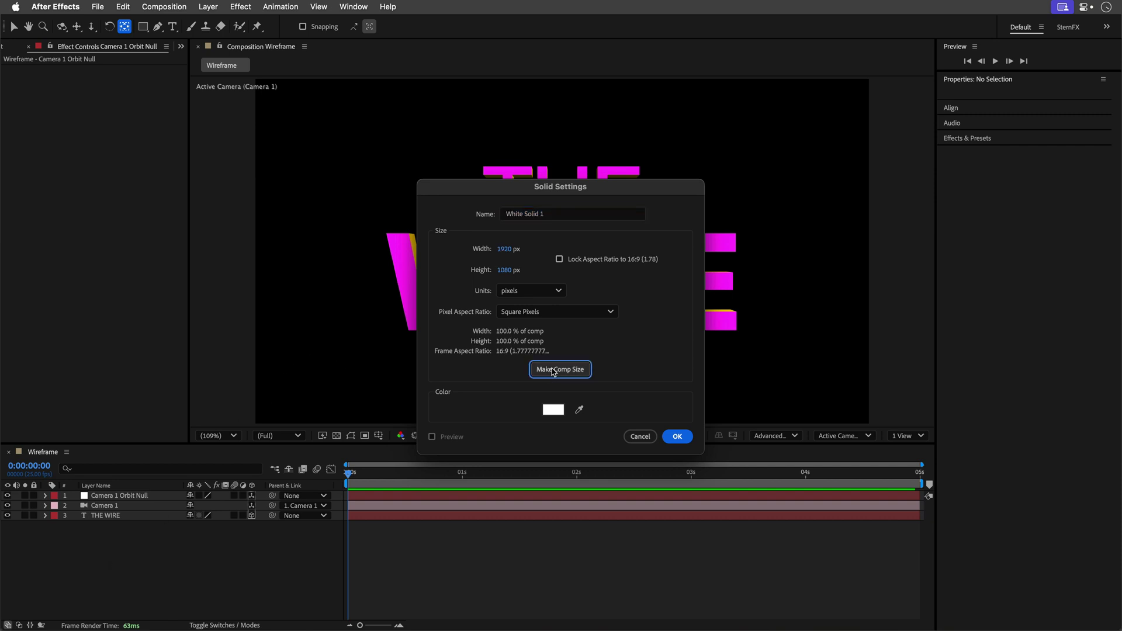
pyautogui.click(677, 436)
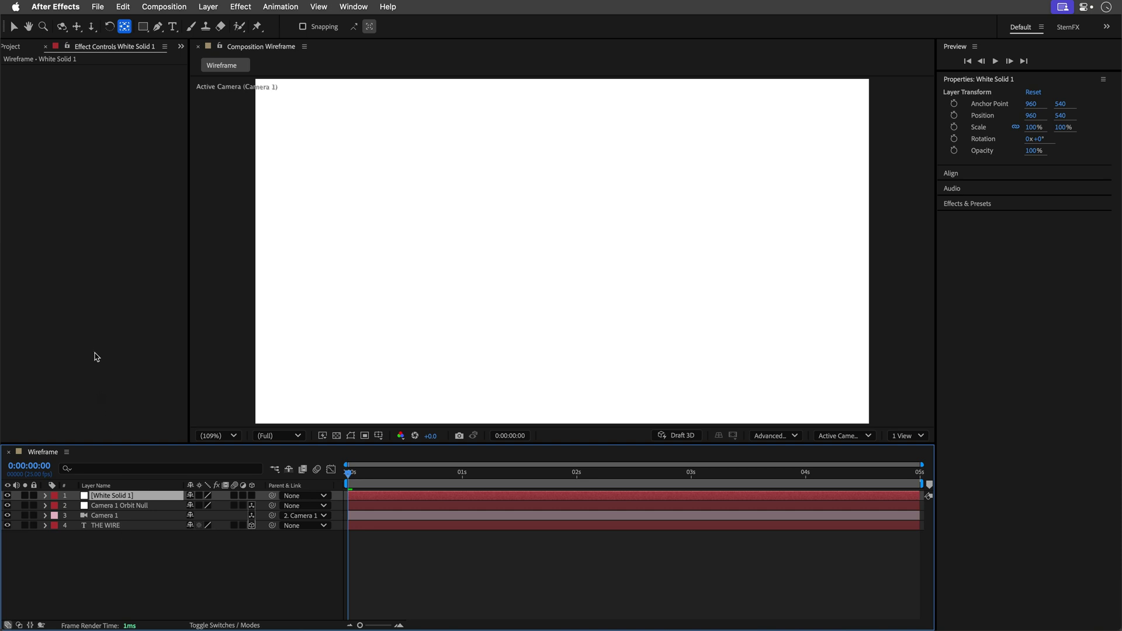
# Apply the CC Composite effect to the white solid layer
pyautogui.hotkey('ctrl', 'space')
pyautogui.write('cc co')
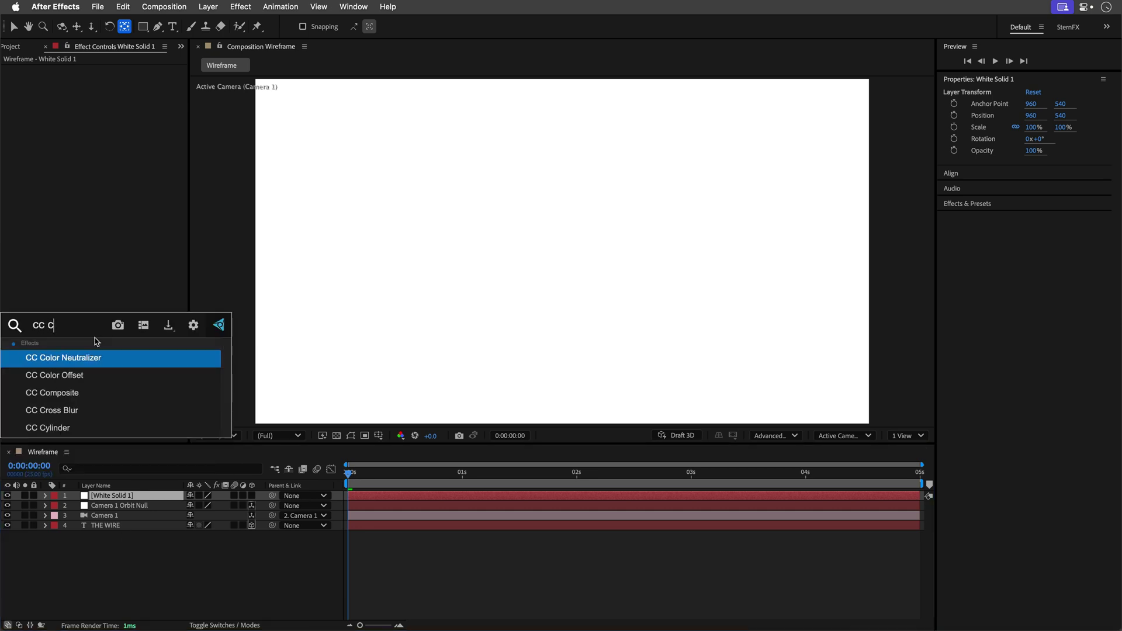
pyautogui.press('Down')
pyautogui.press('Down')
pyautogui.press('Return')
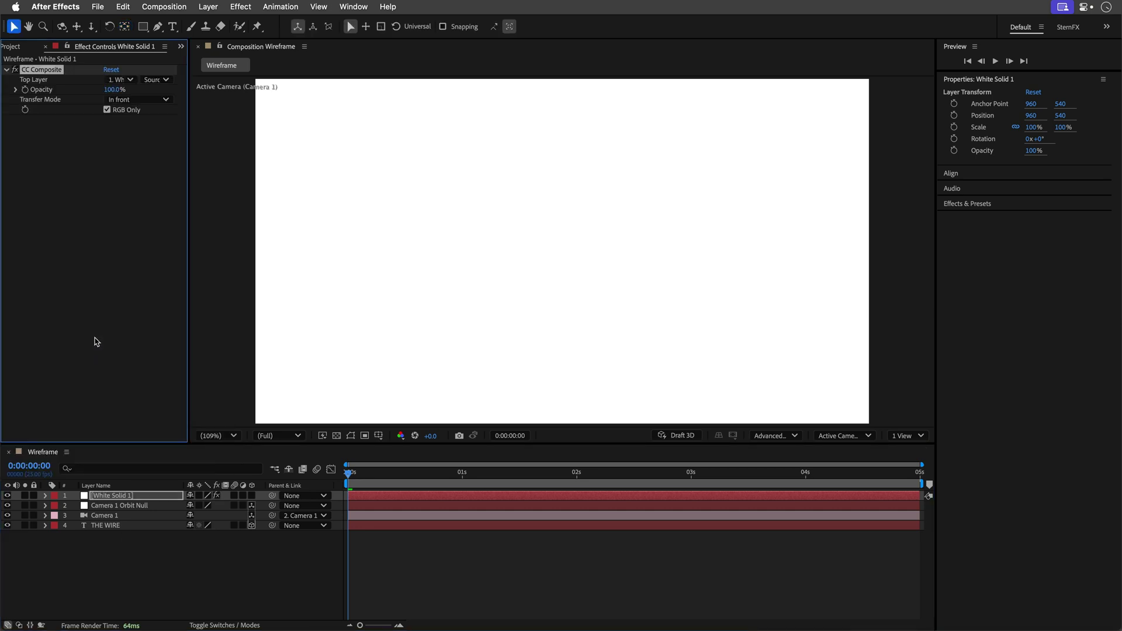
# Set CC Composite to use THE WIRE as top layer with Copy transfer mode and RGB Only off, and hide the original text layer
pyautogui.click(121, 80)
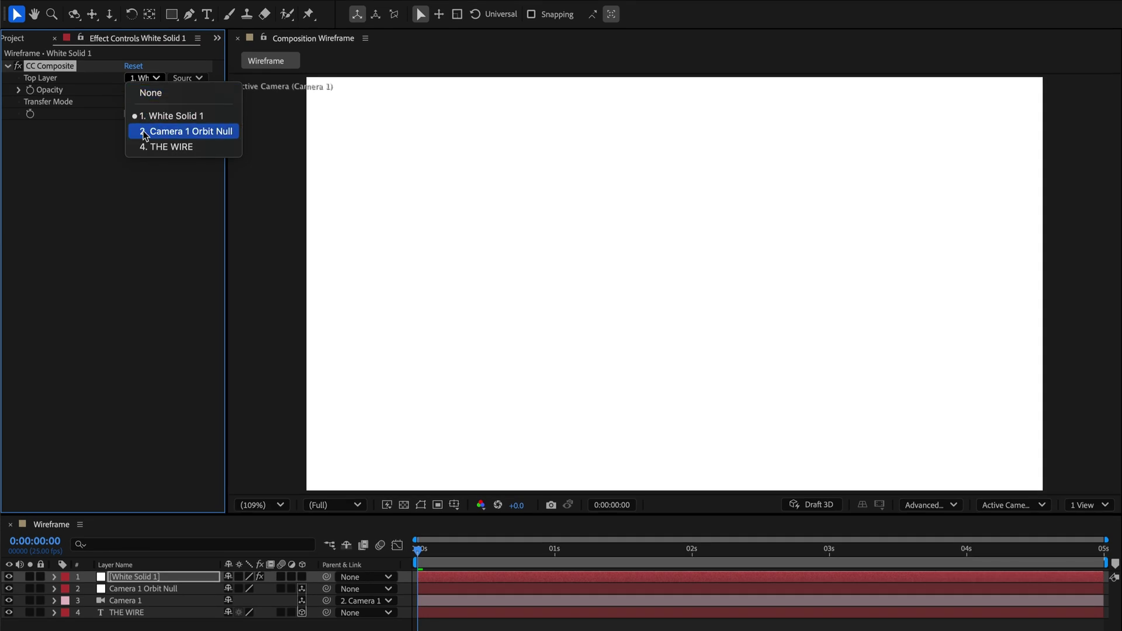
pyautogui.click(169, 149)
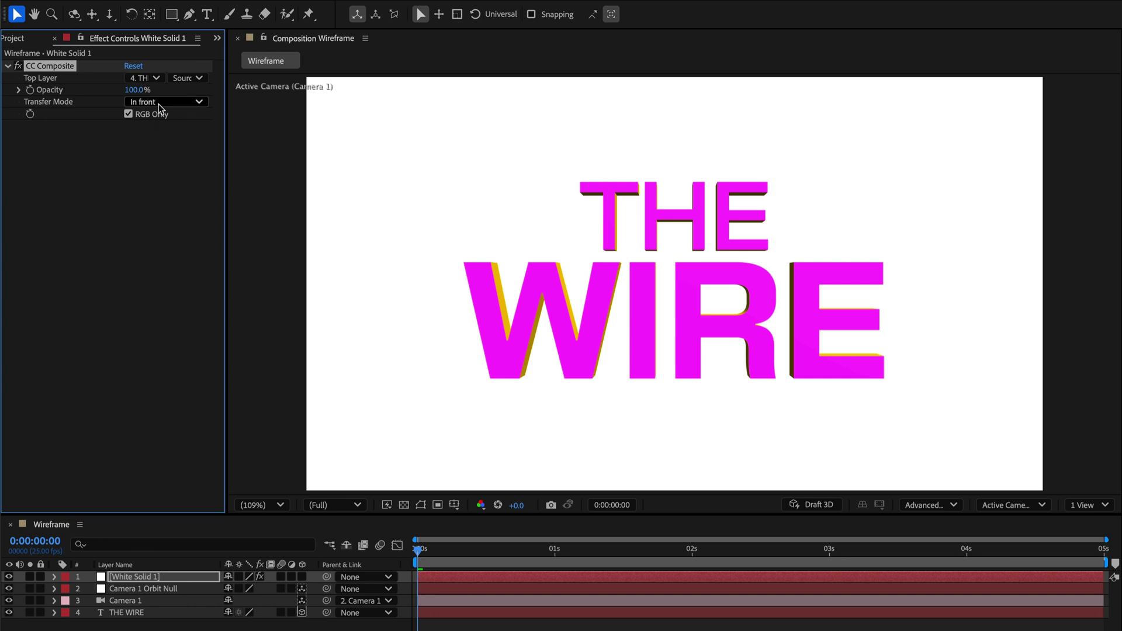
pyautogui.click(164, 103)
pyautogui.click(162, 121)
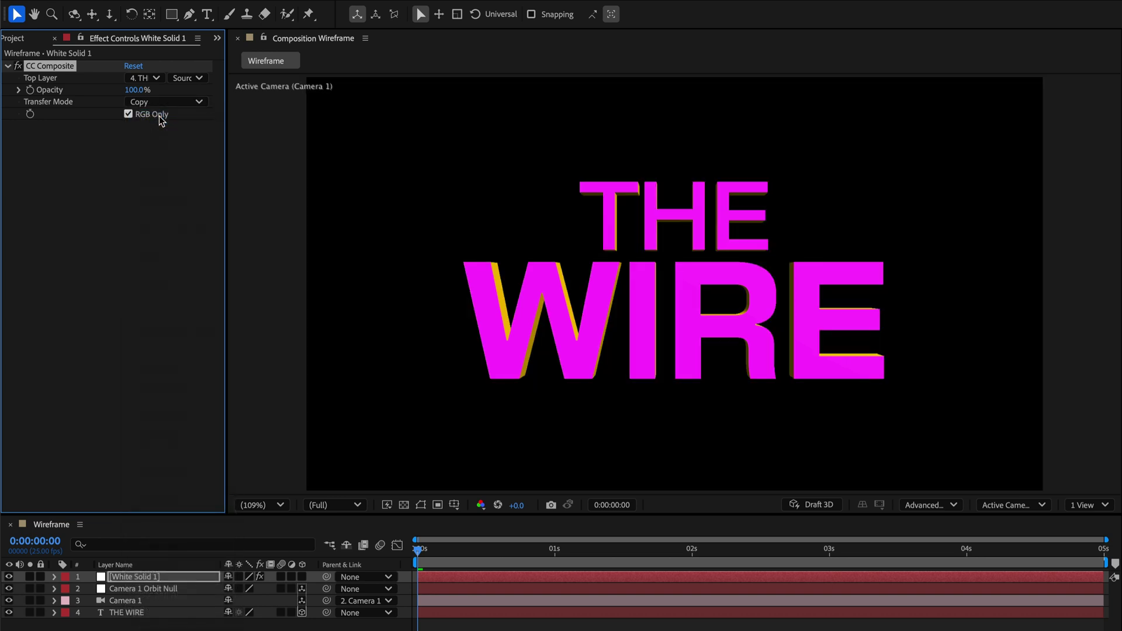
pyautogui.click(129, 114)
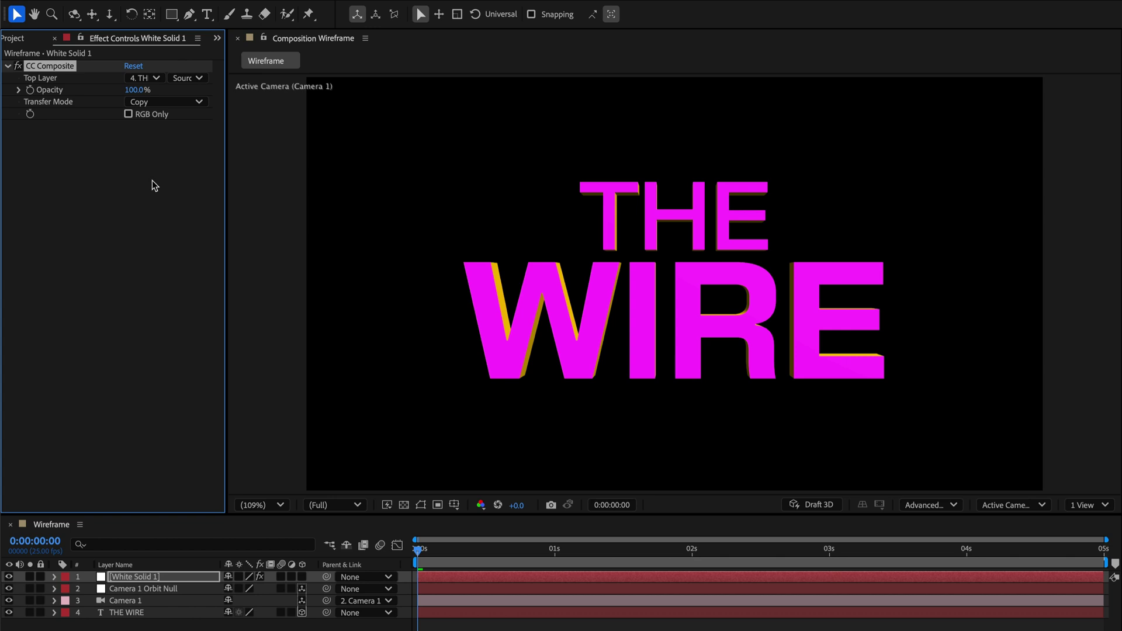
pyautogui.click(7, 613)
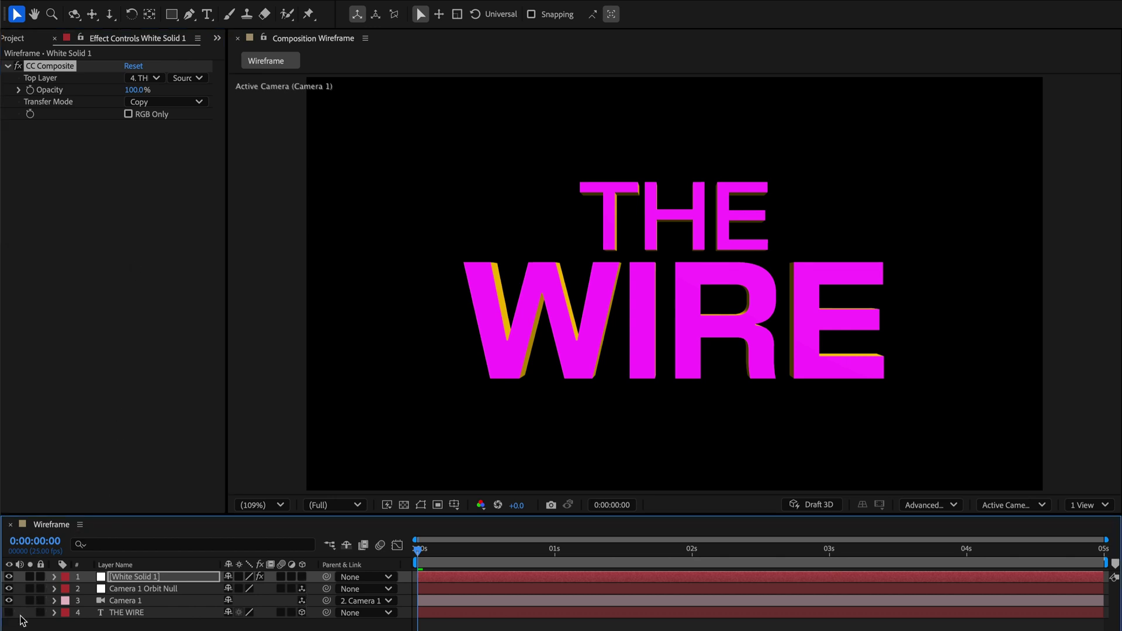
# Add a Find Edges effect to the white solid with Invert enabled
pyautogui.click(88, 41)
pyautogui.hotkey('ctrl', 'space')
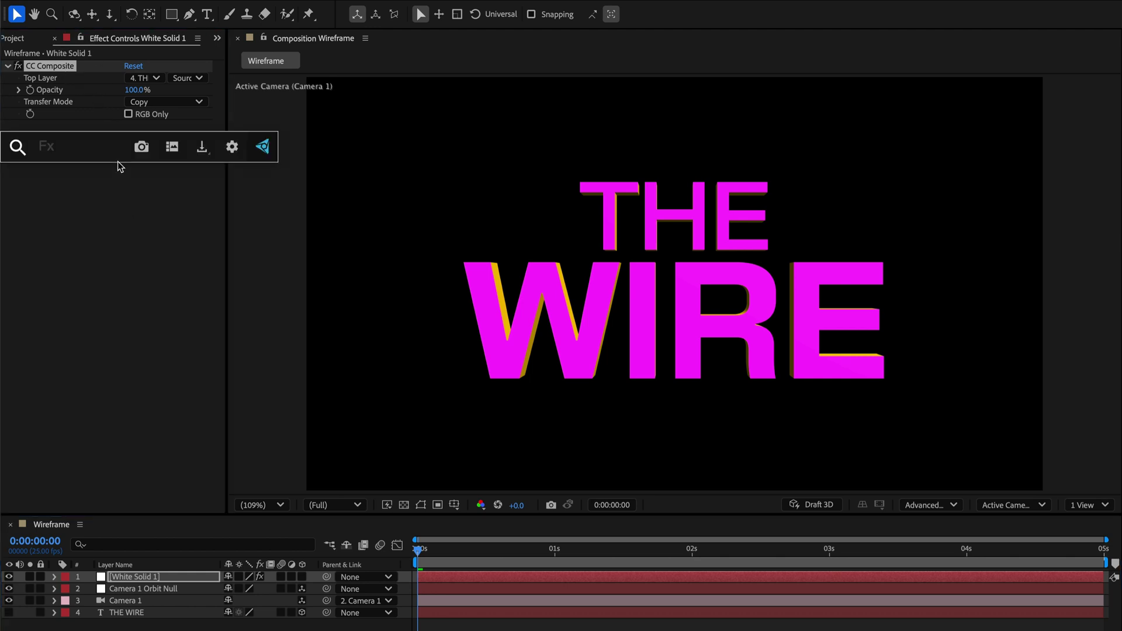
pyautogui.write('find')
pyautogui.press('Return')
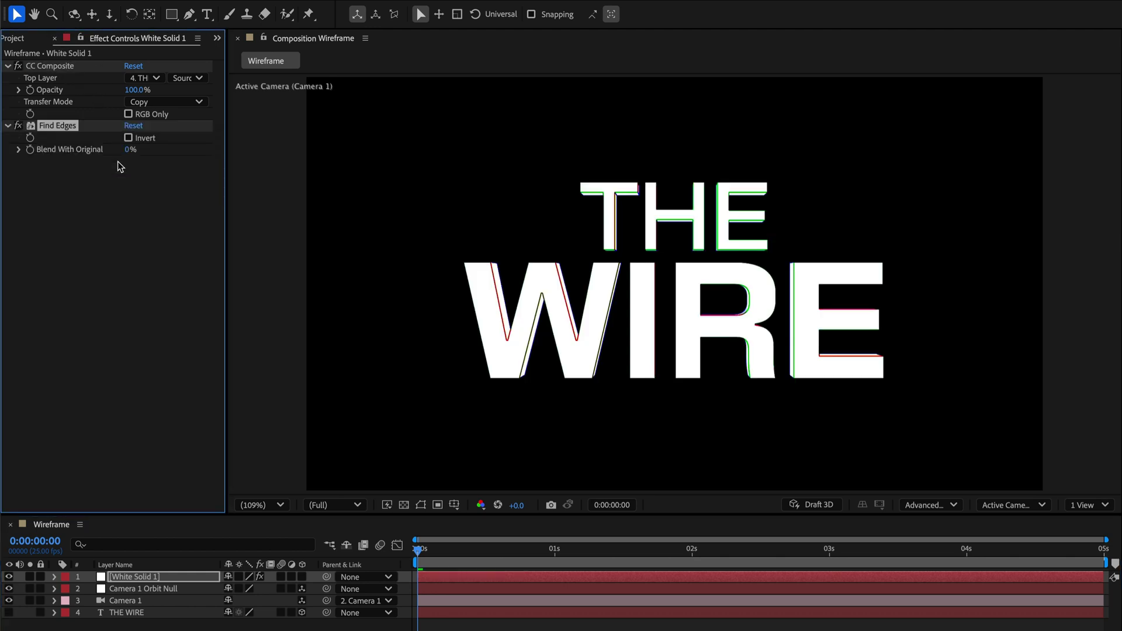
pyautogui.click(128, 138)
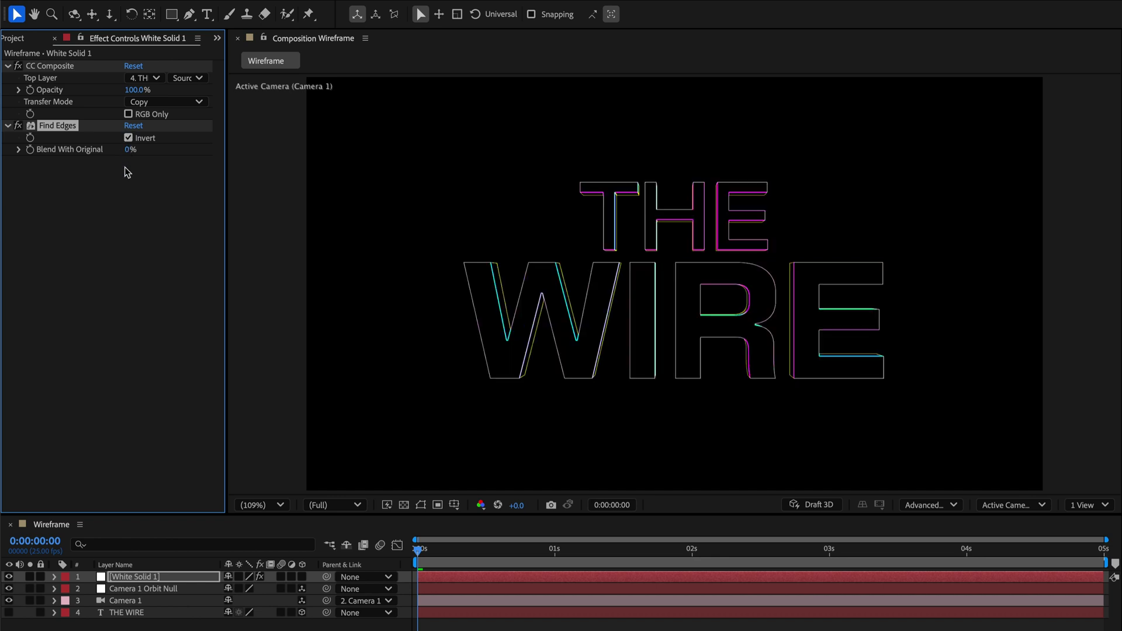
# Add a Posterize effect below Find Edges on the white solid
pyautogui.hotkey('ctrl', 'space')
pyautogui.write('pos')
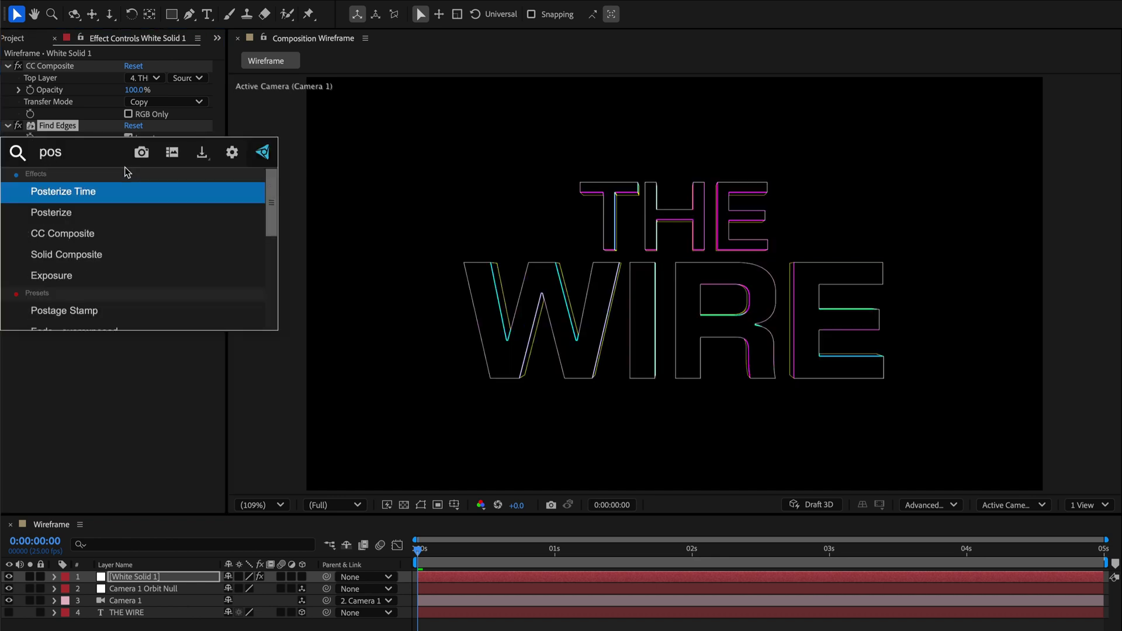
pyautogui.press('Down')
pyautogui.press('Return')
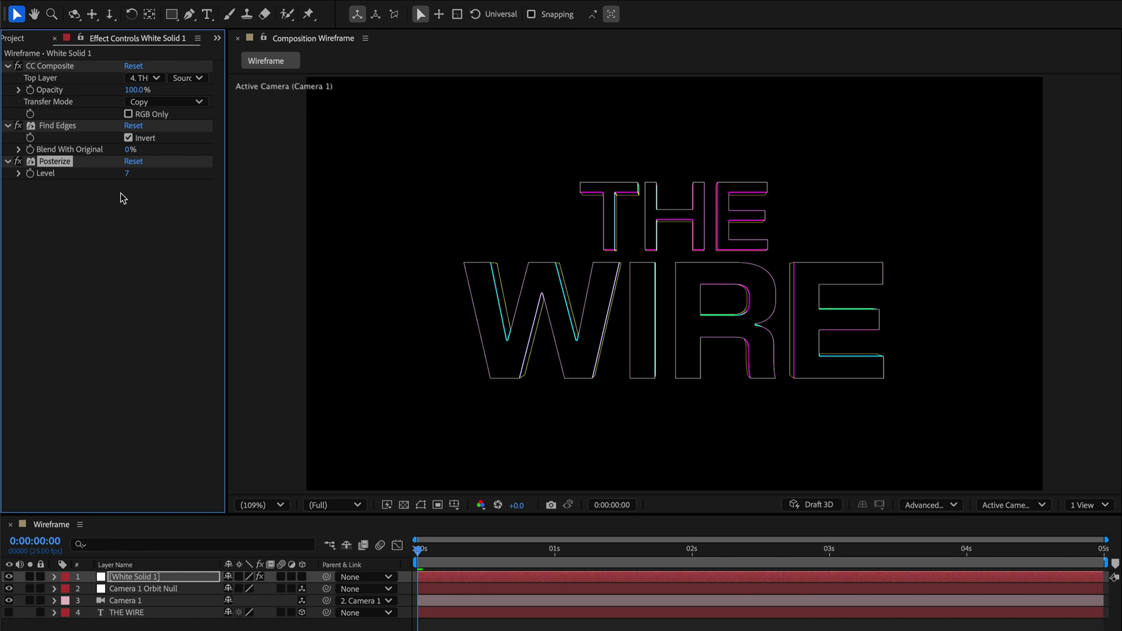
# Apply the Alpha From Lightness (Unmult) preset to the white solid and check the outlines against the transparency grid
pyautogui.write('un')
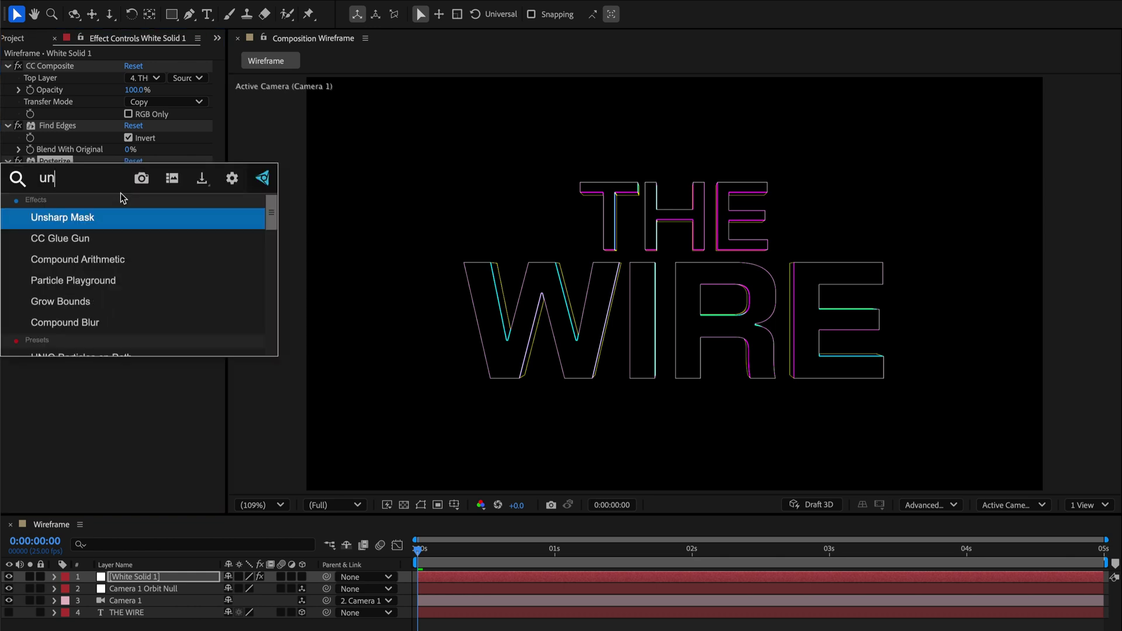
pyautogui.write('m')
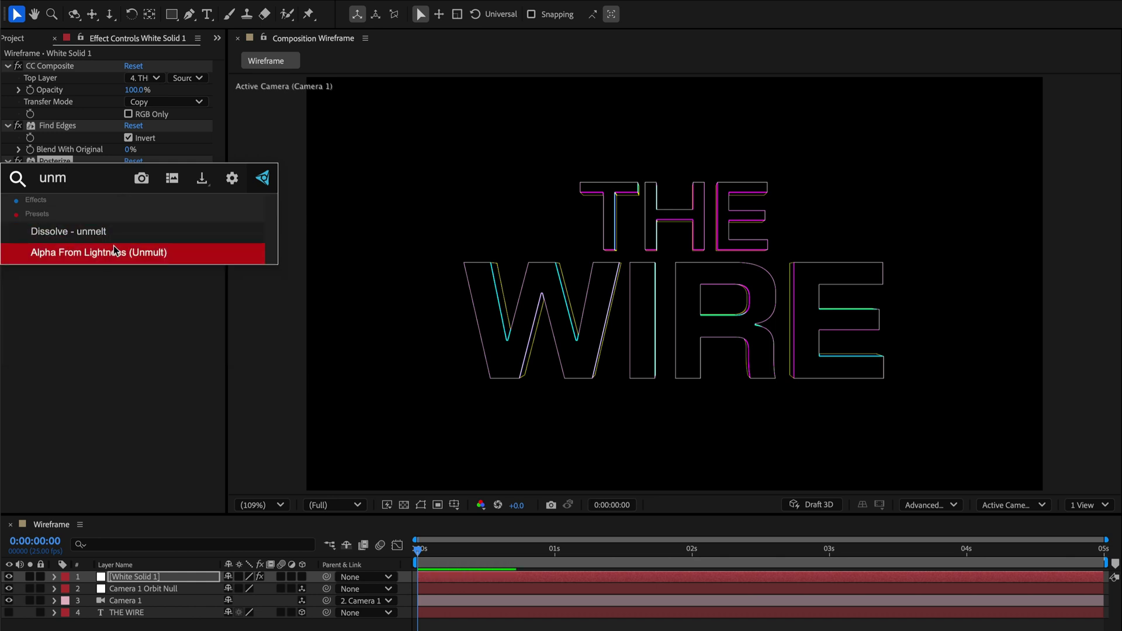
pyautogui.click(97, 259)
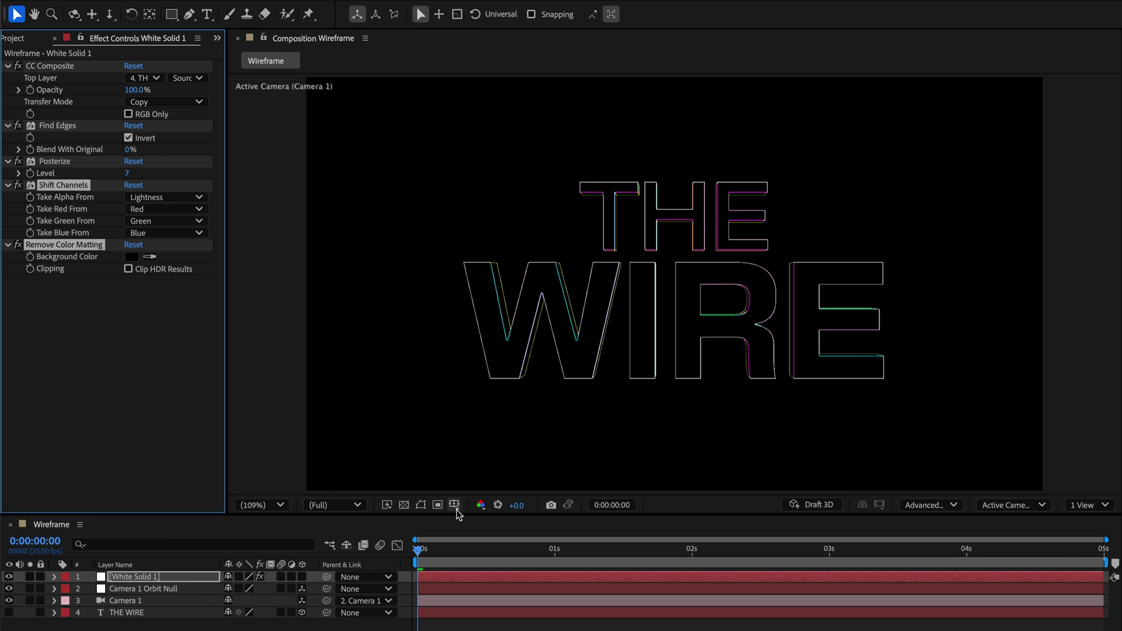
pyautogui.click(404, 505)
pyautogui.click(404, 505)
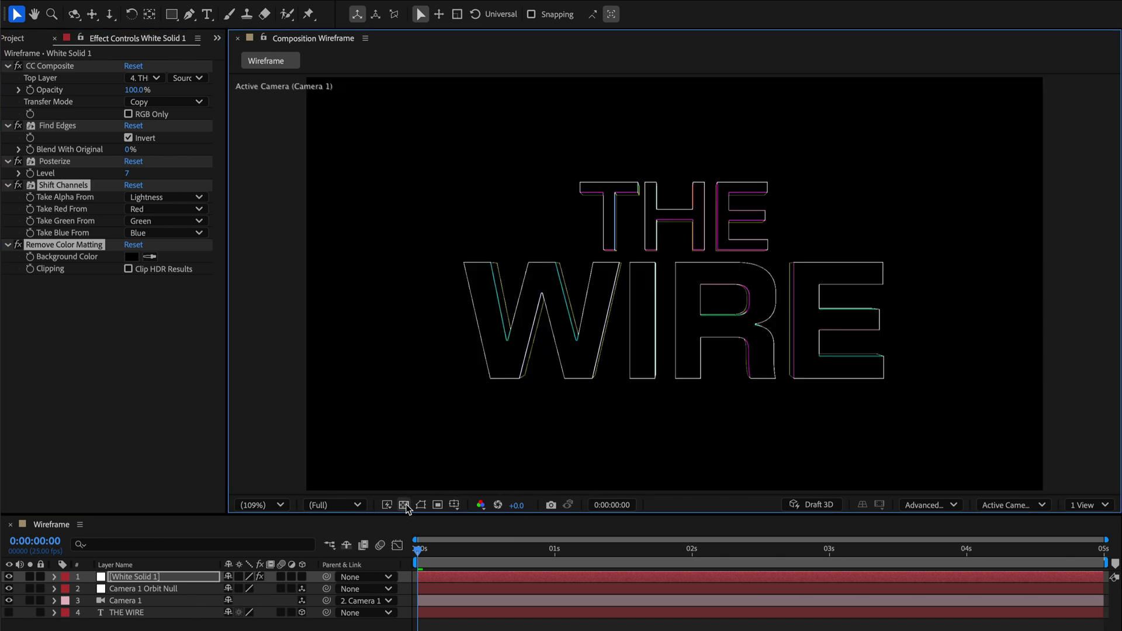
# Add a Transform effect to the end of the white solid's effects and collapse its settings
pyautogui.click(127, 306)
pyautogui.hotkey('ctrl', 'space')
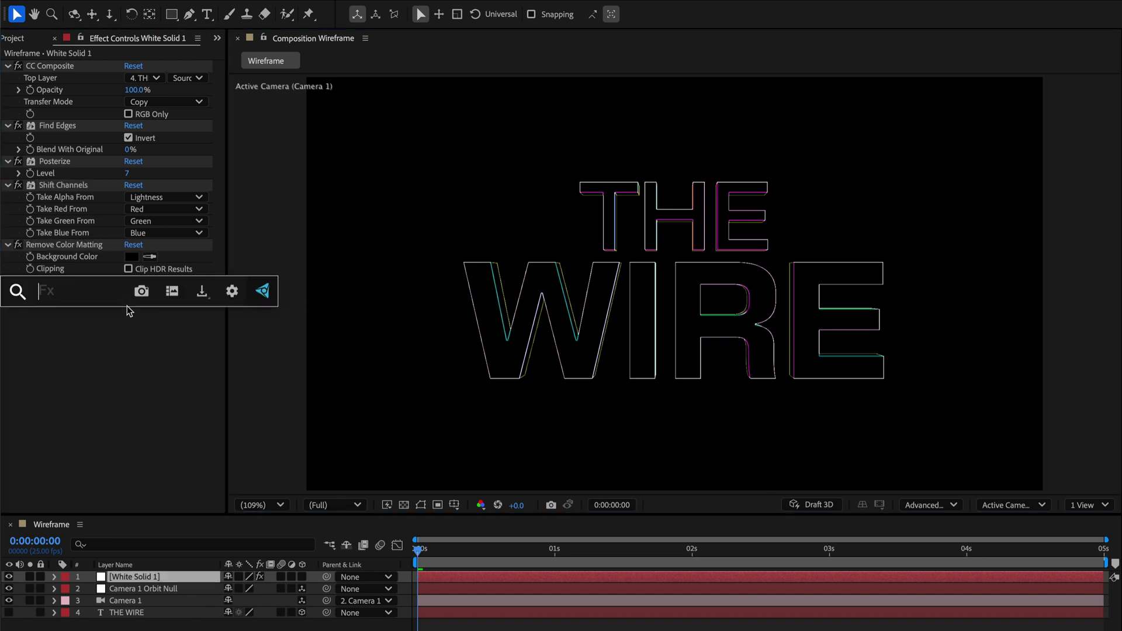
pyautogui.write('tran')
pyautogui.press('Return')
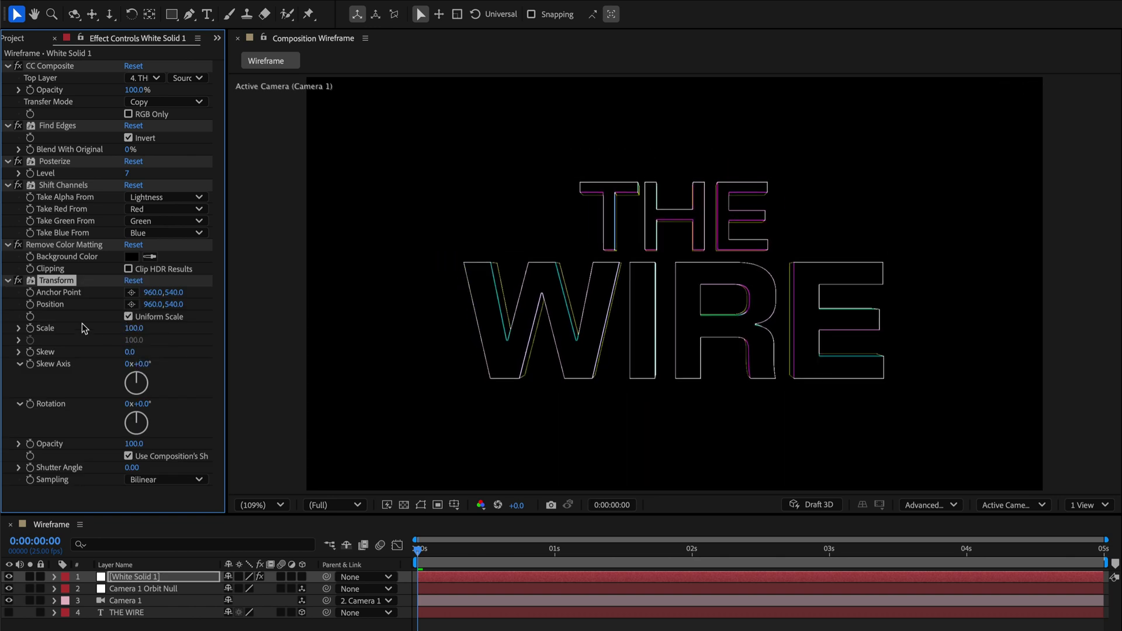
pyautogui.click(7, 280)
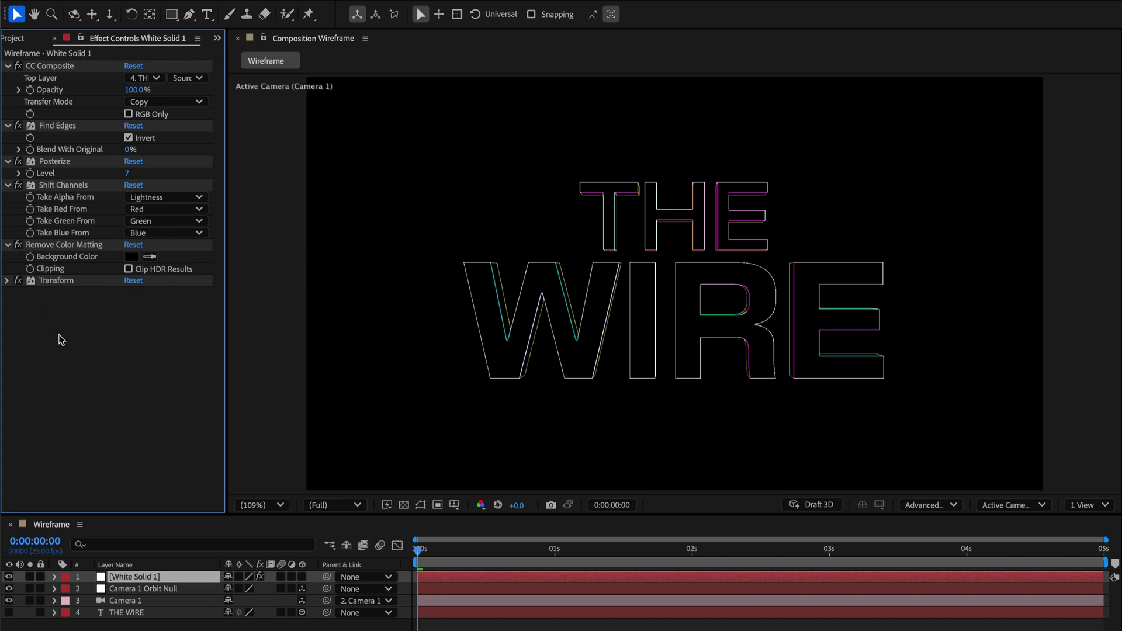
# Add a Minimax effect to the white solid with the Maximum operation, Alpha and Color channel and a radius of 1
pyautogui.hotkey('ctrl', 'space')
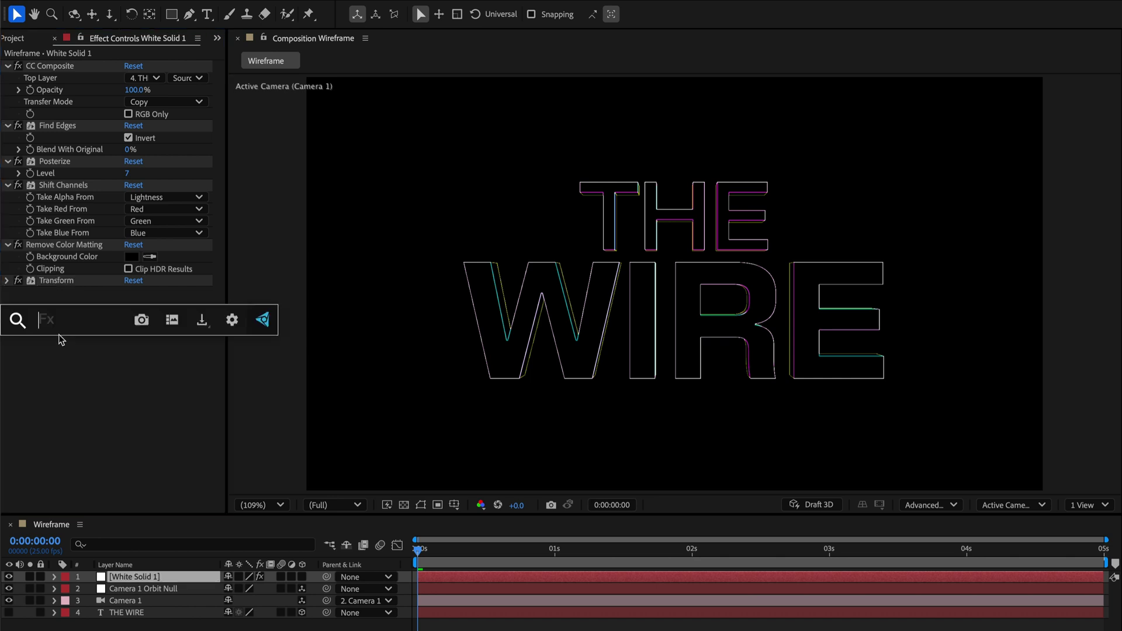
pyautogui.write('mini')
pyautogui.press('Return')
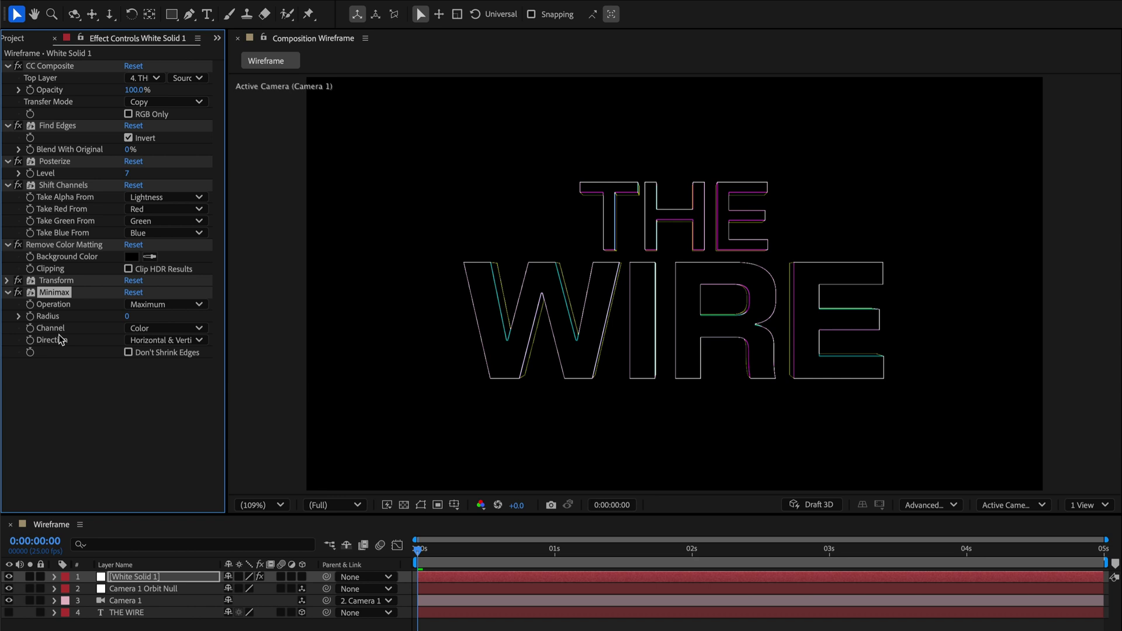
pyautogui.click(146, 305)
pyautogui.click(140, 333)
pyautogui.click(135, 331)
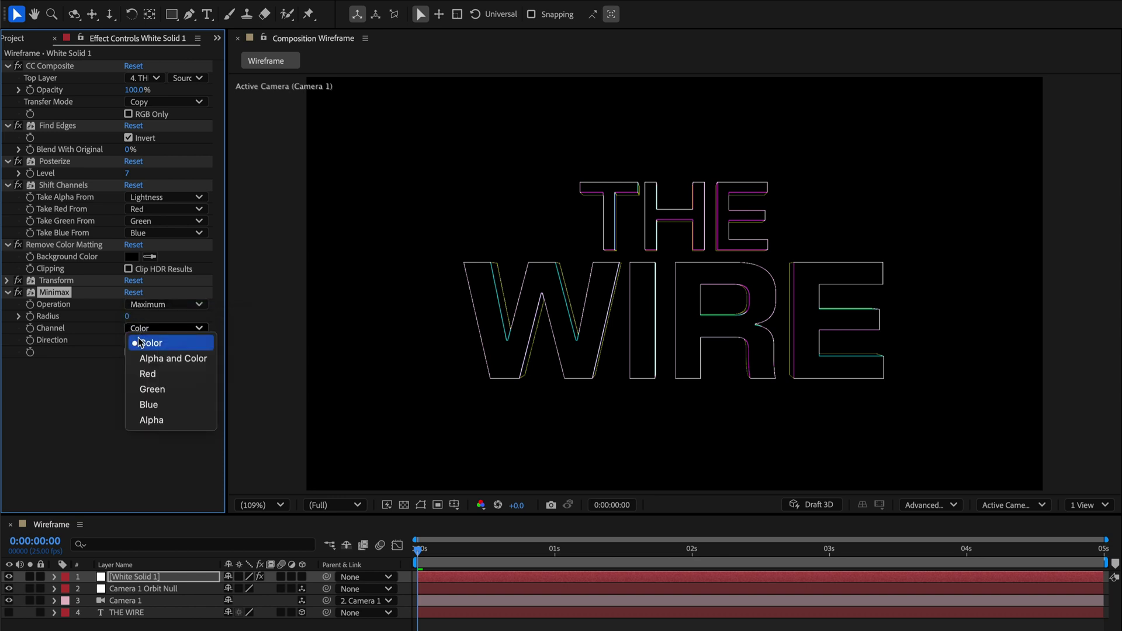
pyautogui.click(139, 357)
pyautogui.click(127, 316)
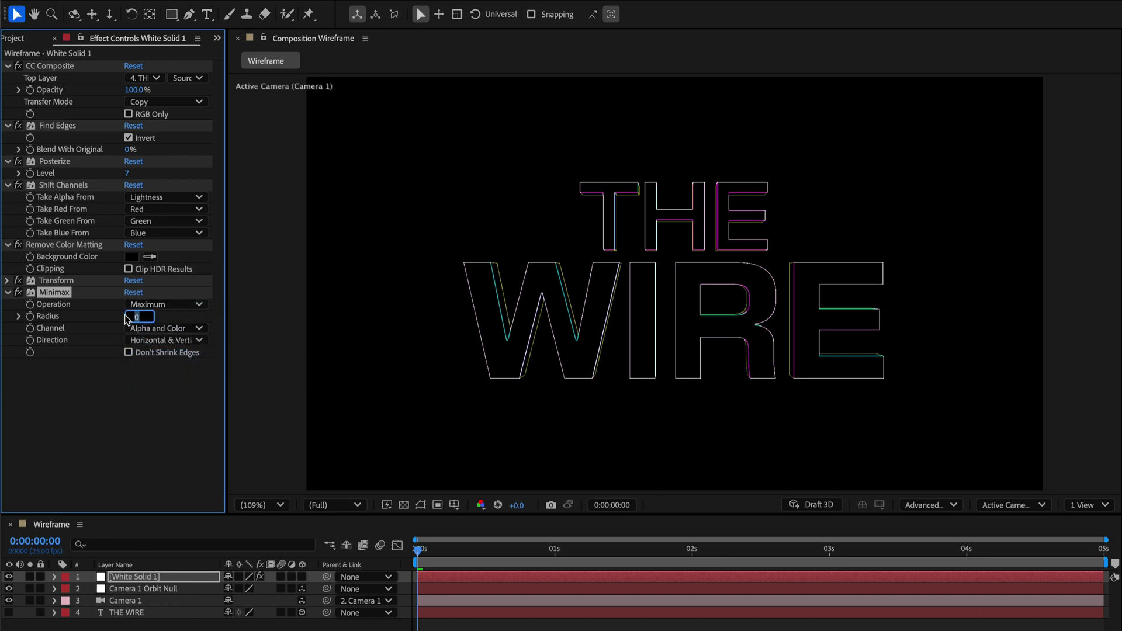
pyautogui.write('1')
pyautogui.press('Return')
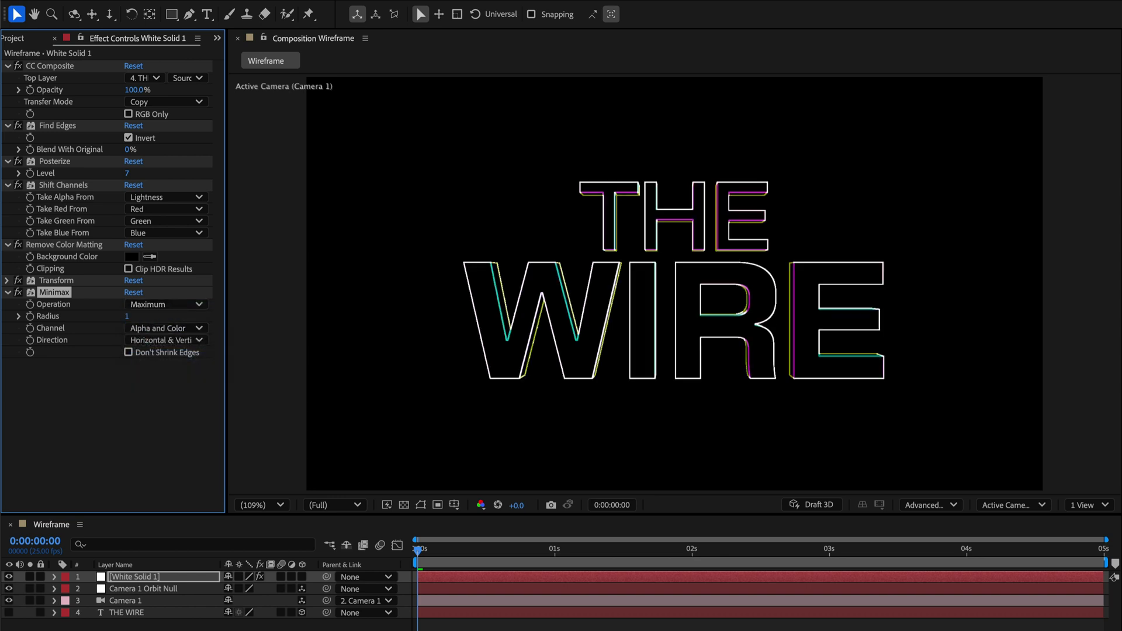
# Add a Fill effect to the white solid and set its color to bright cyan
pyautogui.click(132, 397)
pyautogui.hotkey('ctrl', 'space')
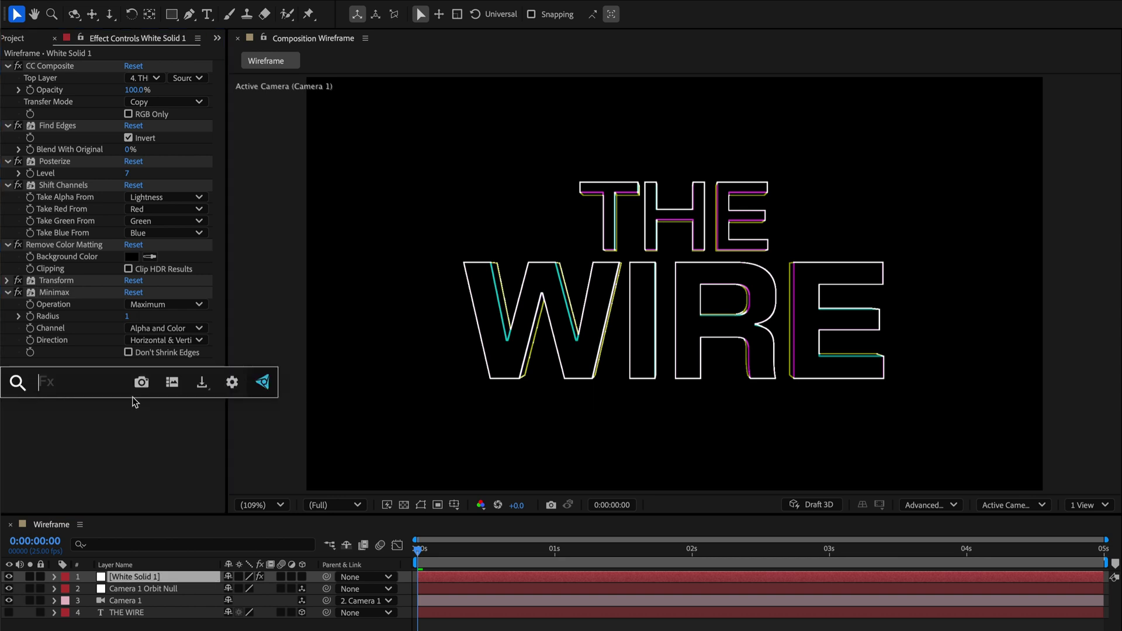
pyautogui.write('fill')
pyautogui.press('Return')
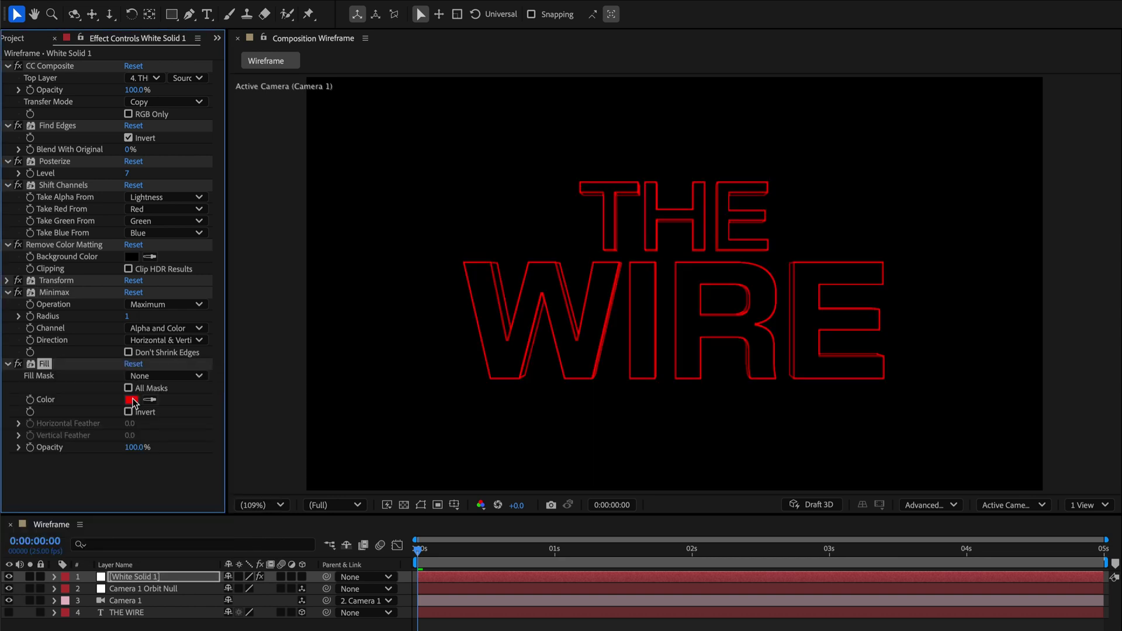
pyautogui.click(132, 400)
pyautogui.click(708, 369)
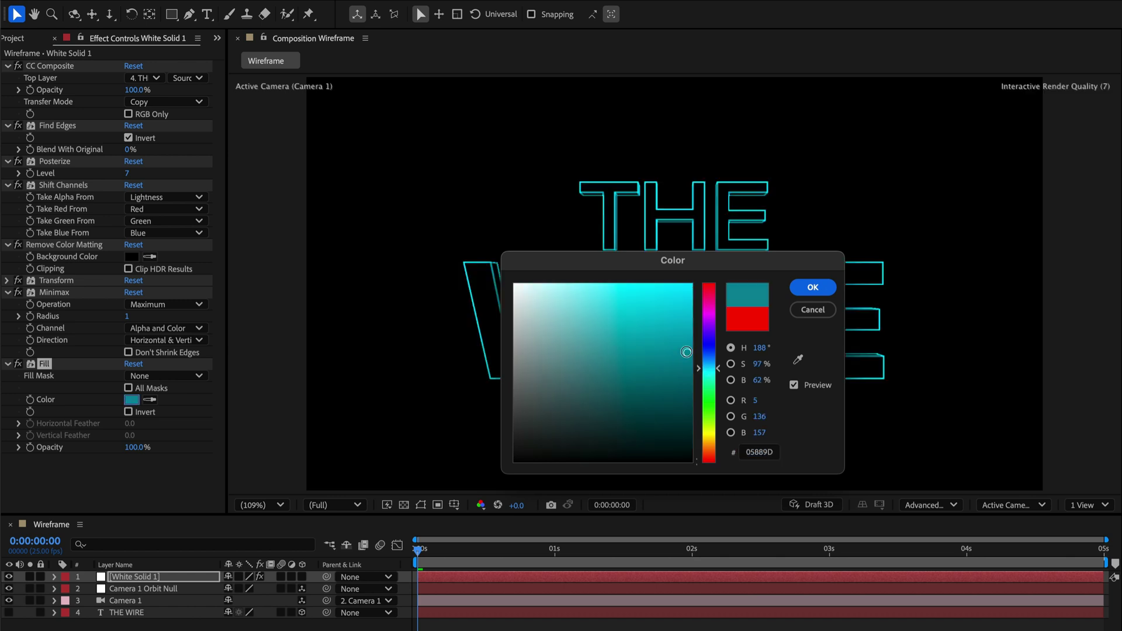
pyautogui.click(812, 288)
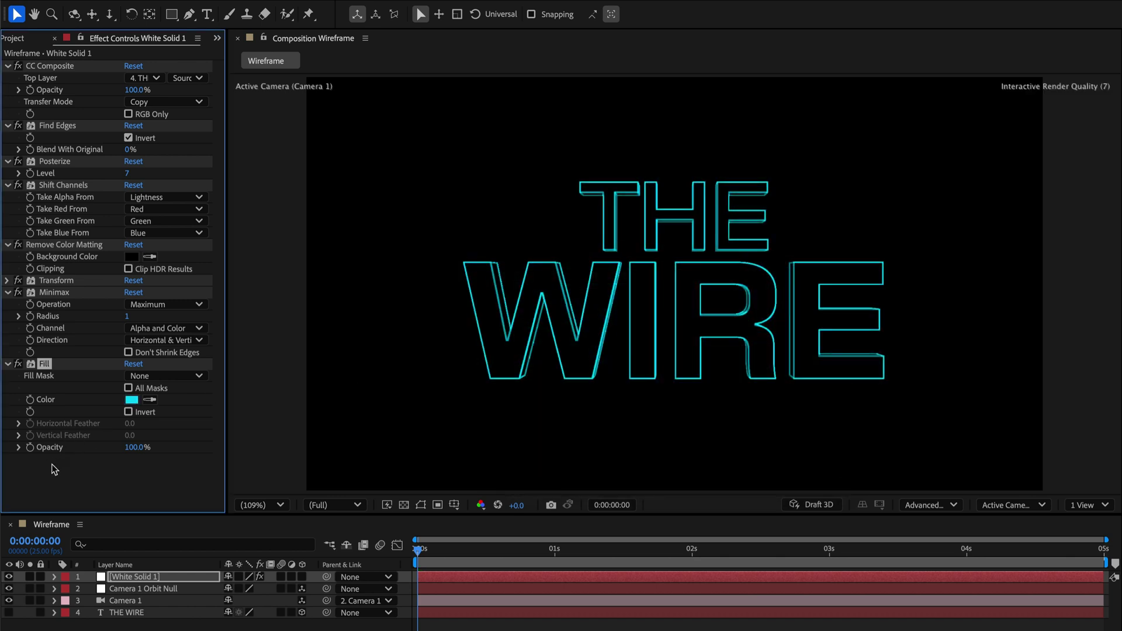
# Add a Glow effect to the white solid with a threshold of 20% and a radius of 20
pyautogui.hotkey('ctrl', 'space')
pyautogui.write('glow')
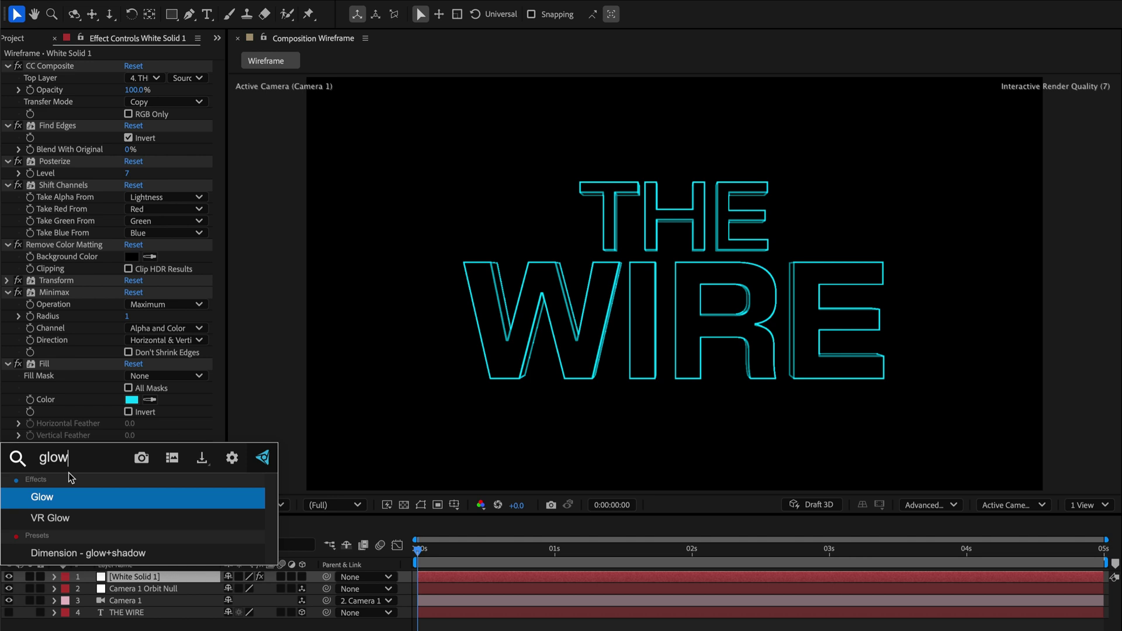
pyautogui.press('Return')
pyautogui.click(134, 335)
pyautogui.write('20')
pyautogui.press('Tab')
pyautogui.write('20')
pyautogui.press('Return')
# Preview the glowing wireframe text animation and bring up the project's list of folders and compositions
pyautogui.press('F2')
pyautogui.press('space')
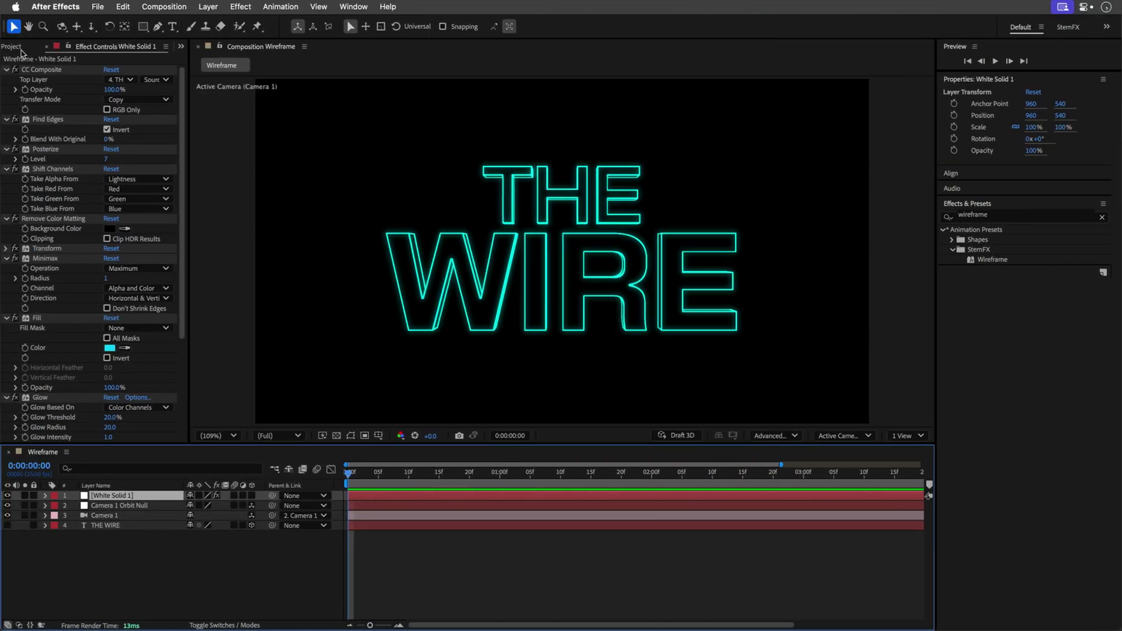
pyautogui.click(20, 50)
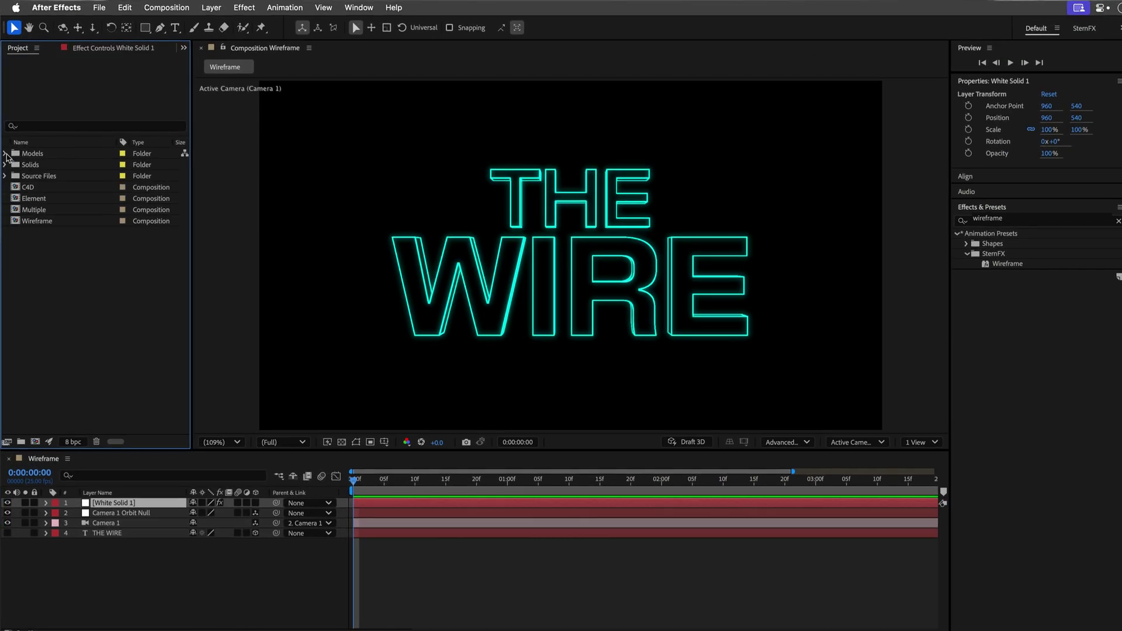
# Create a composition from the robot_rocket.glb model in the Models folder and set the model's Y position to 613
pyautogui.click(5, 150)
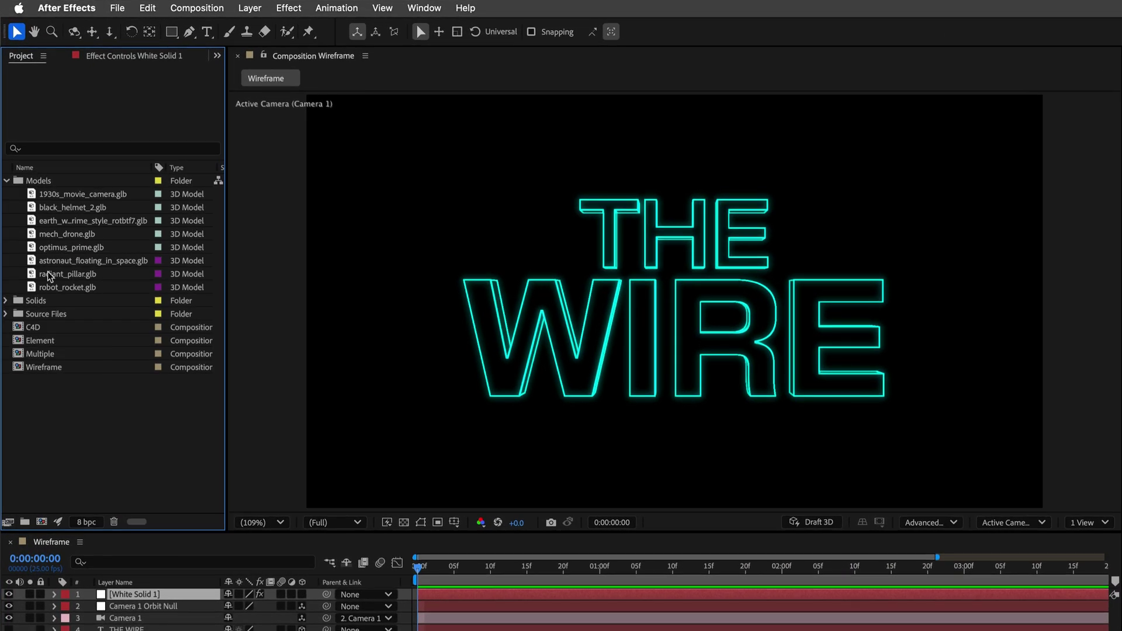
pyautogui.click(55, 289)
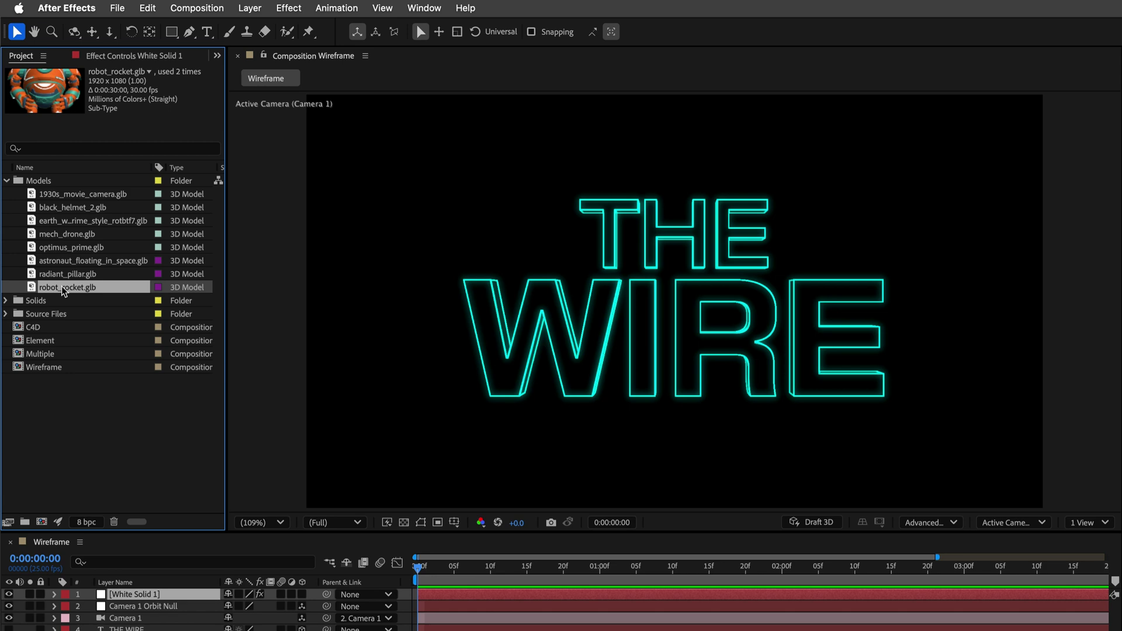
pyautogui.moveTo(63, 290); pyautogui.dragTo(50, 514)
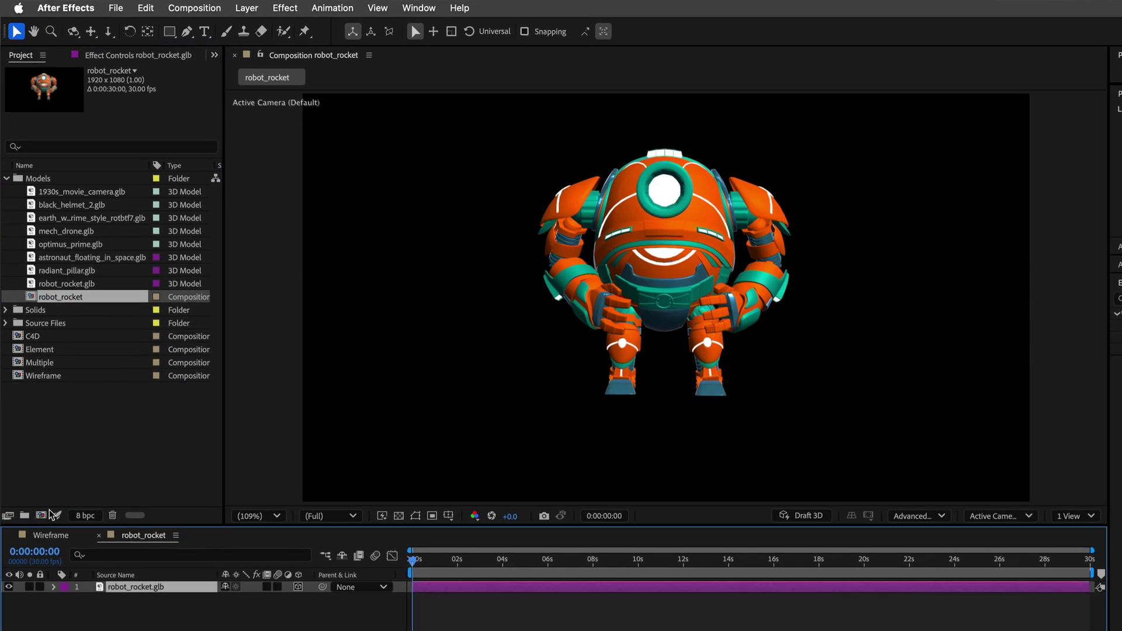
pyautogui.moveTo(1063, 114); pyautogui.dragTo(1110, 111)
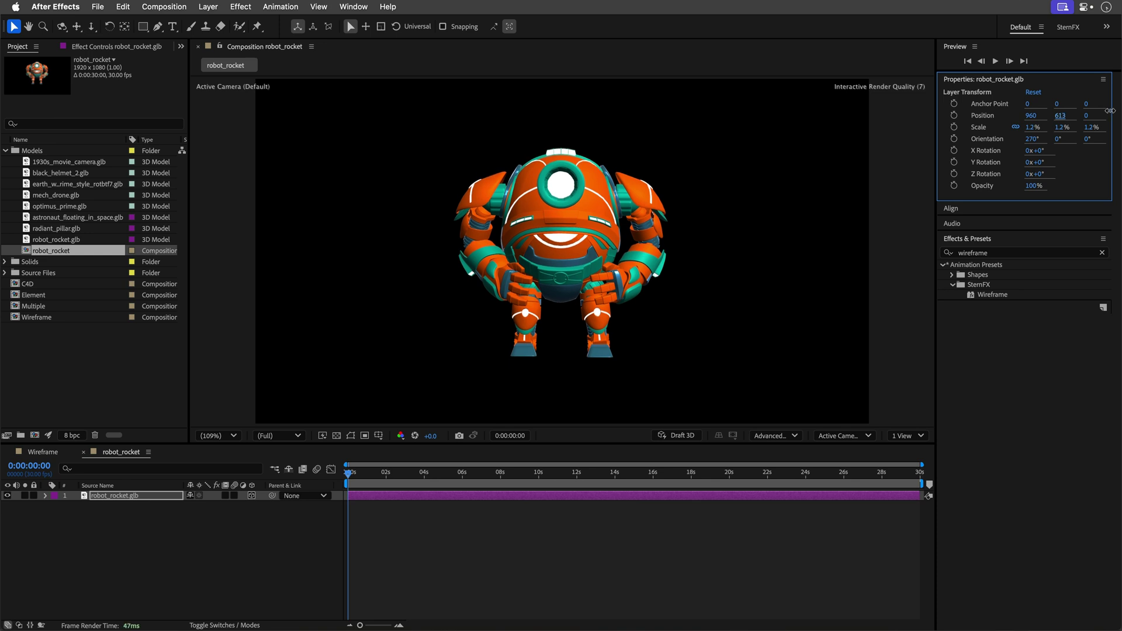
# Assign the metarig animation to the robot_rocket.glb layer and scrub through the timeline to check the robot's motion
pyautogui.click(47, 496)
pyautogui.click(56, 526)
pyautogui.click(210, 535)
pyautogui.click(234, 567)
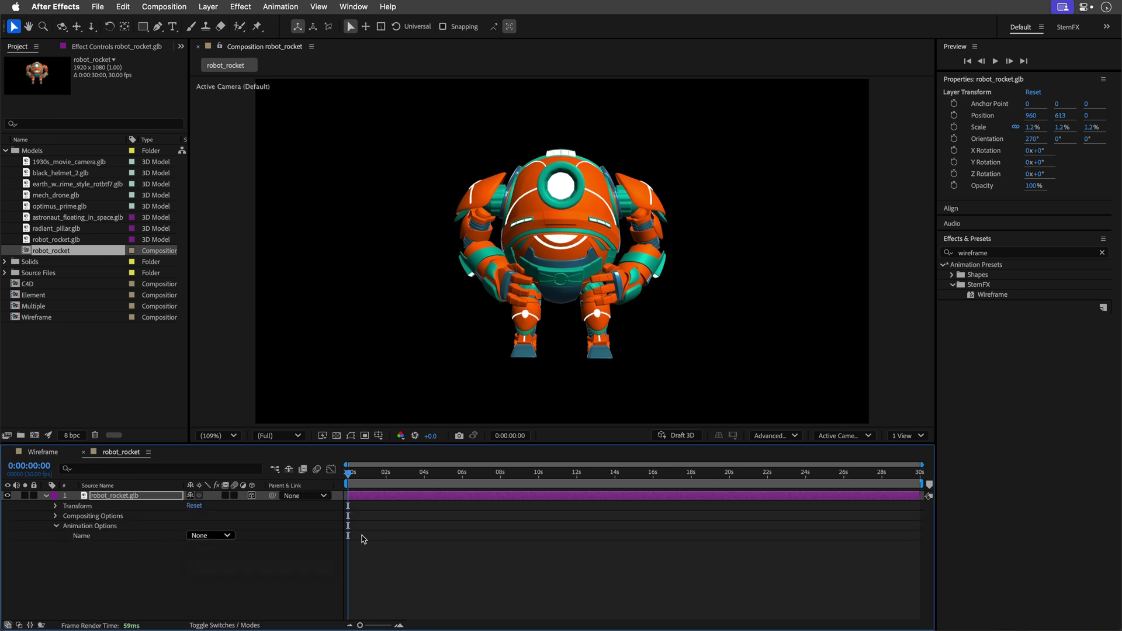
pyautogui.moveTo(355, 475); pyautogui.dragTo(438, 475)
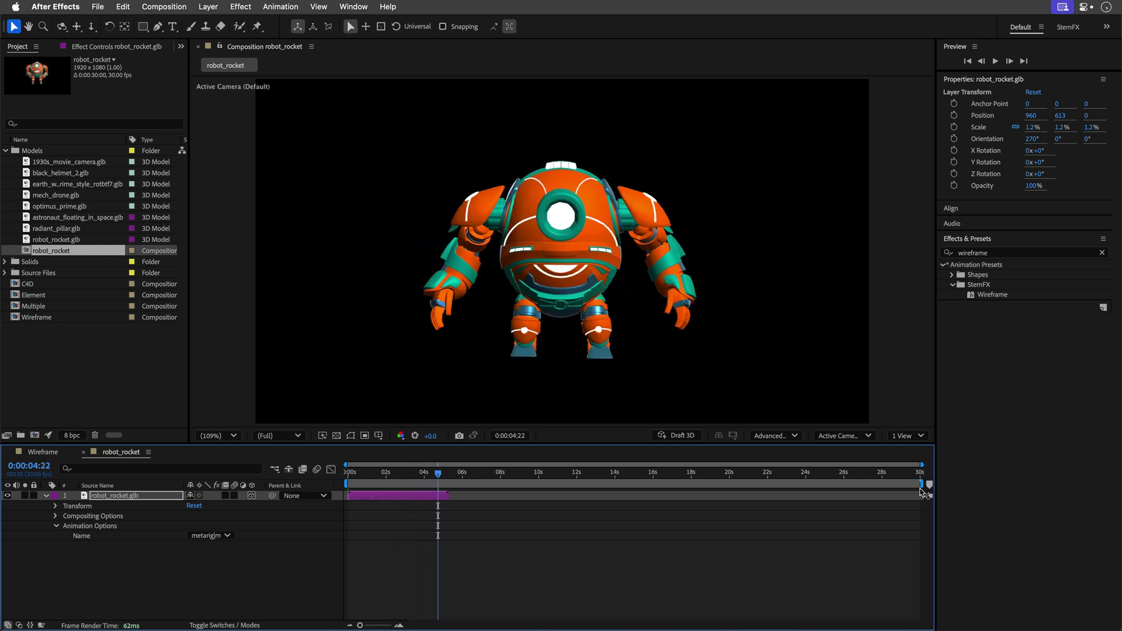
# Shorten the work area to the end of the robot's animation and trim the composition to the work area
pyautogui.moveTo(918, 482); pyautogui.dragTo(451, 484)
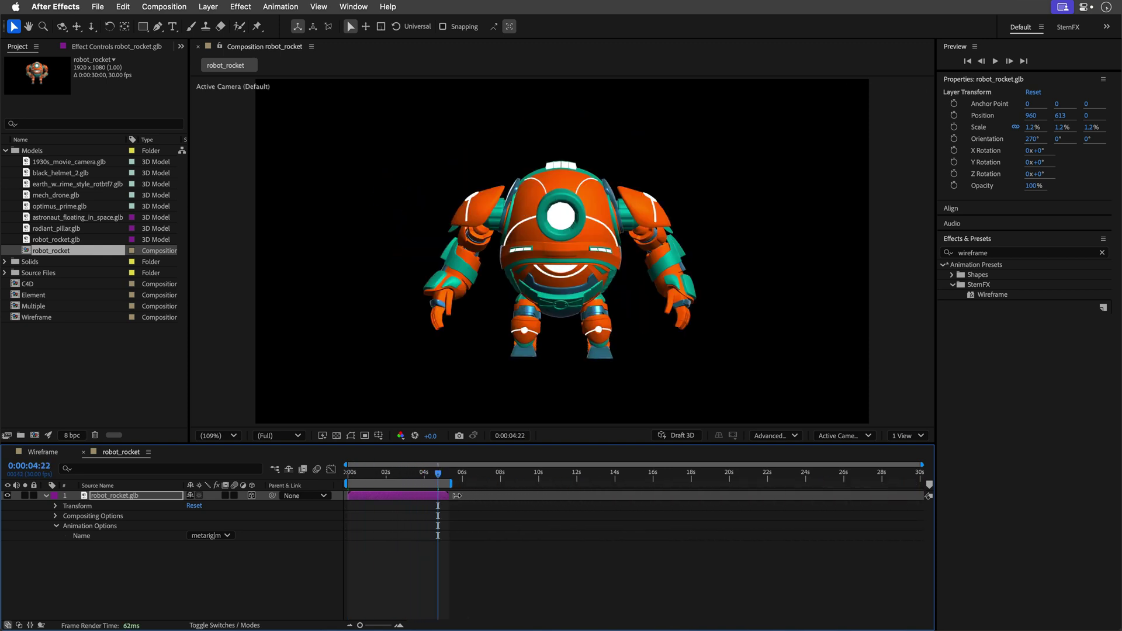
pyautogui.rightClick(424, 484)
pyautogui.click(467, 513)
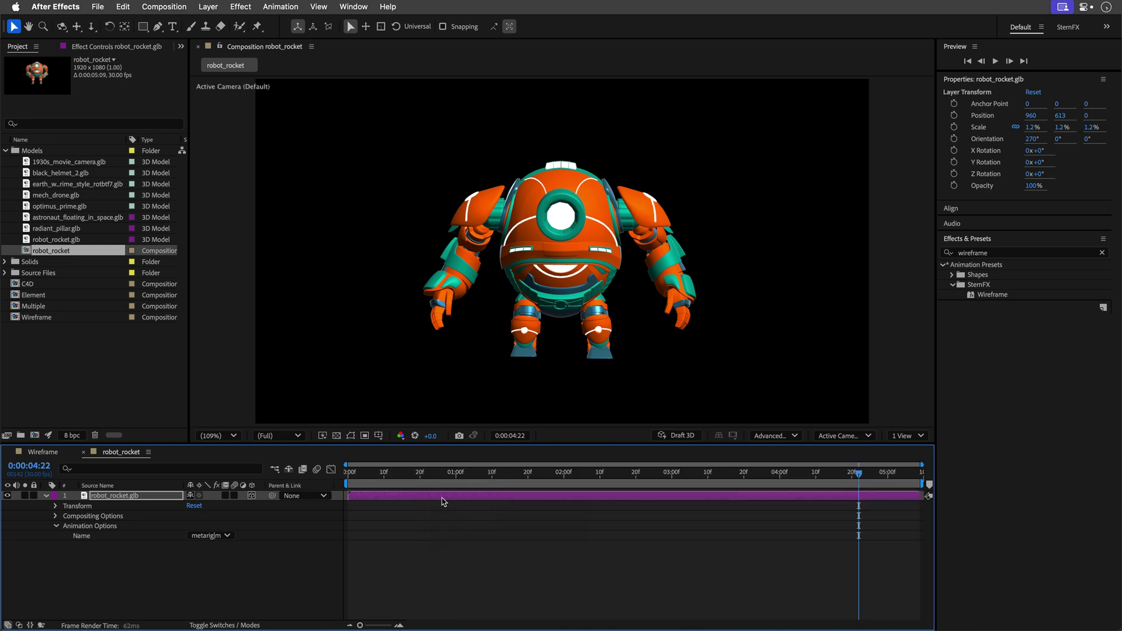
# Add a white solid above the robot layer and apply the saved Wireframe preset to it
pyautogui.moveTo(474, 475); pyautogui.dragTo(465, 475)
pyautogui.hotkey('ctrl', 'y')
pyautogui.press('Return')
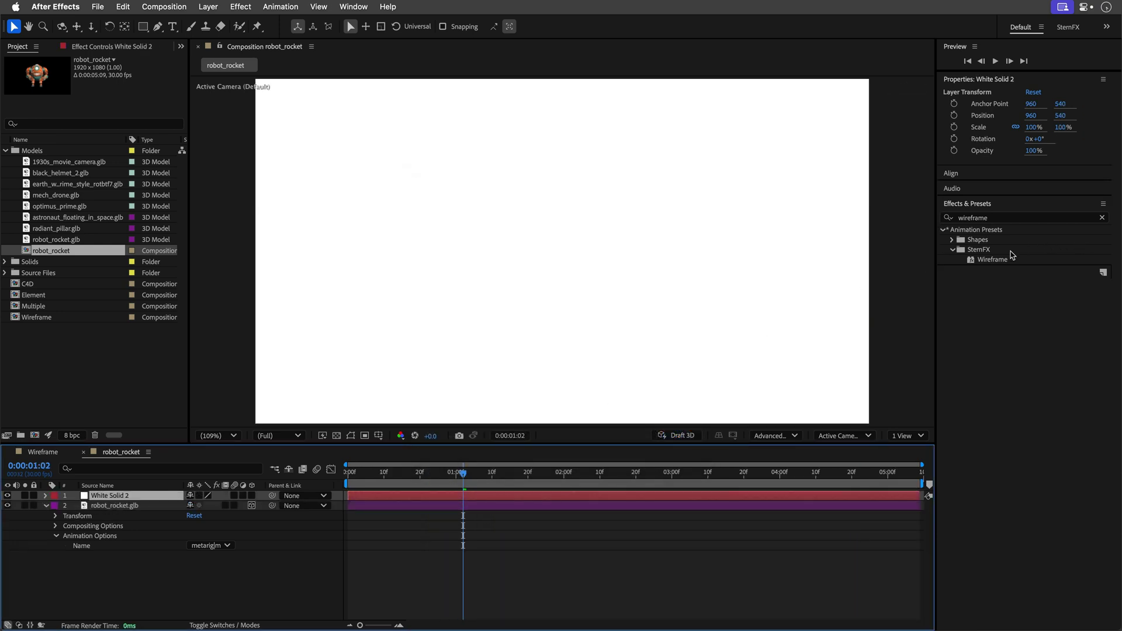
pyautogui.doubleClick(1003, 260)
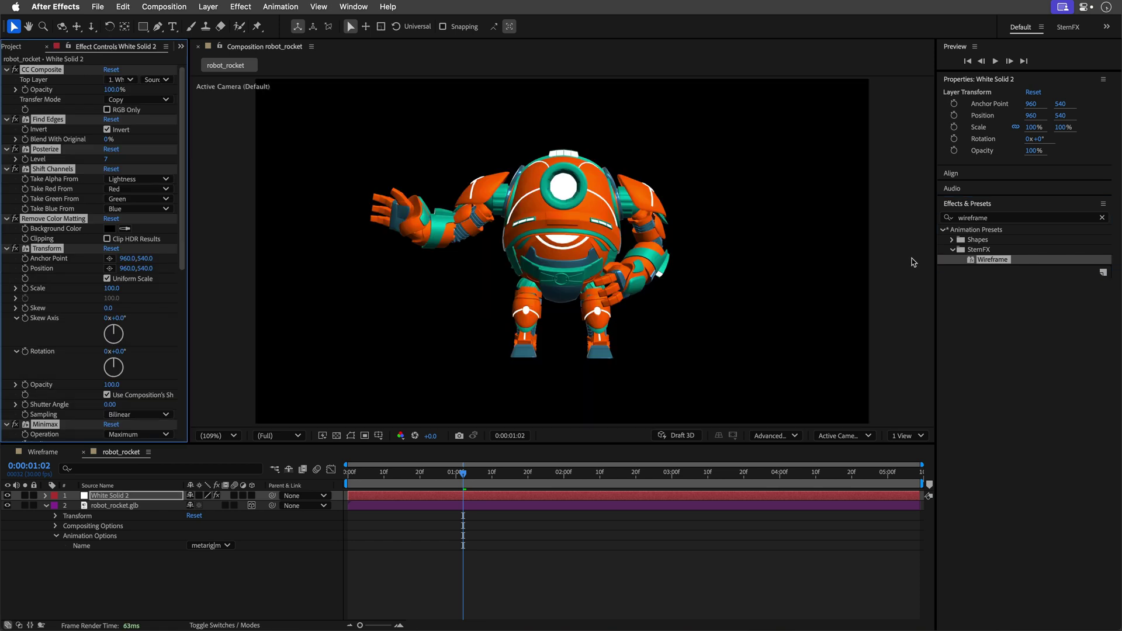
# Set the CC Composite effect's top layer to robot_rocket.glb and hide the original robot layer
pyautogui.click(121, 79)
pyautogui.click(129, 124)
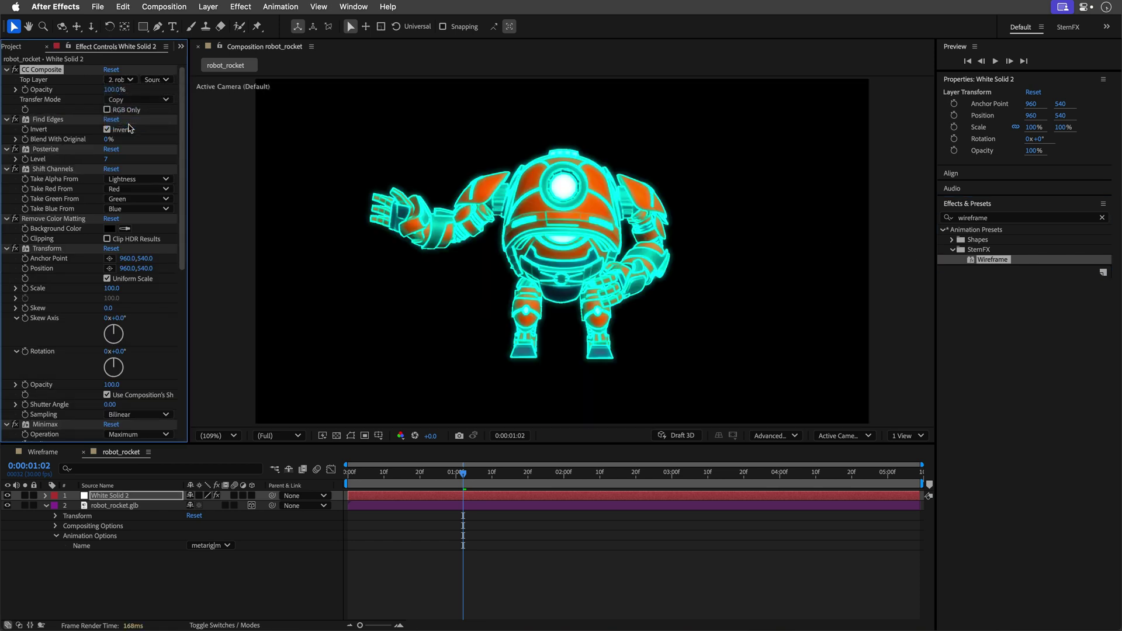
pyautogui.click(8, 506)
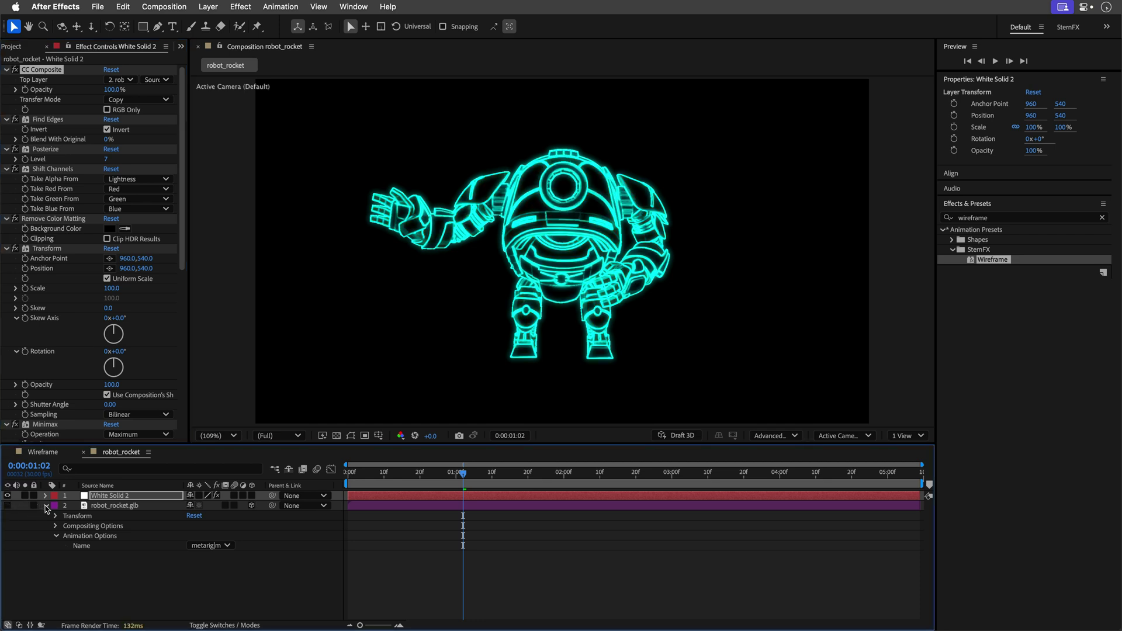
pyautogui.click(46, 507)
# In the white solid's Transform effect, set the scale to 97 and the position to 960, 555
pyautogui.click(100, 496)
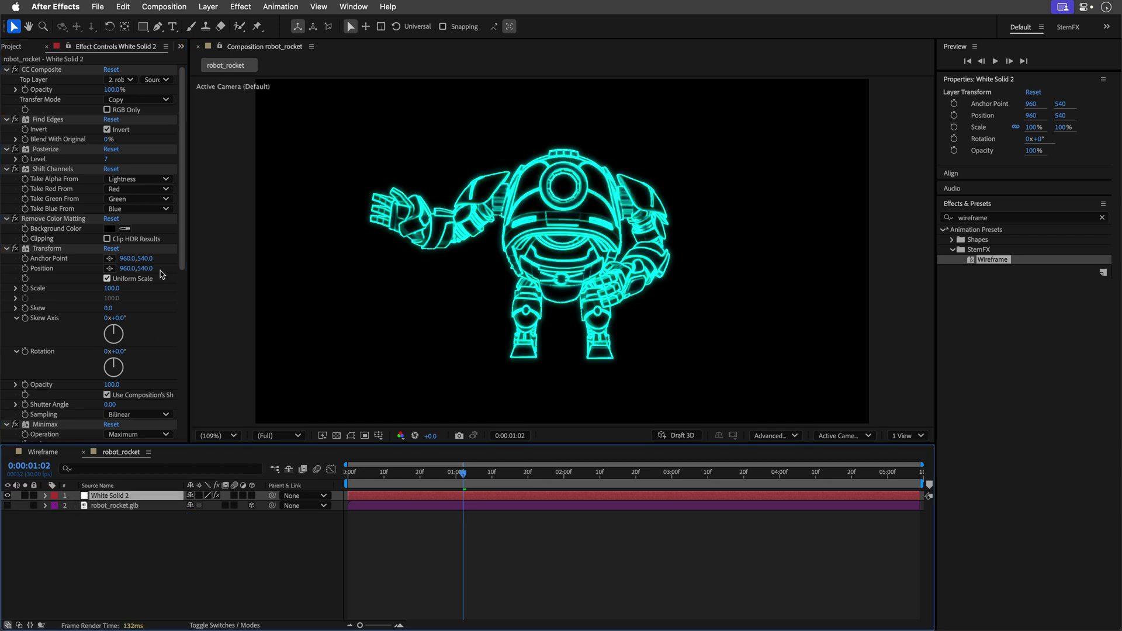
pyautogui.moveTo(111, 288); pyautogui.dragTo(149, 271)
pyautogui.click(510, 485)
pyautogui.moveTo(510, 486); pyautogui.dragTo(536, 474)
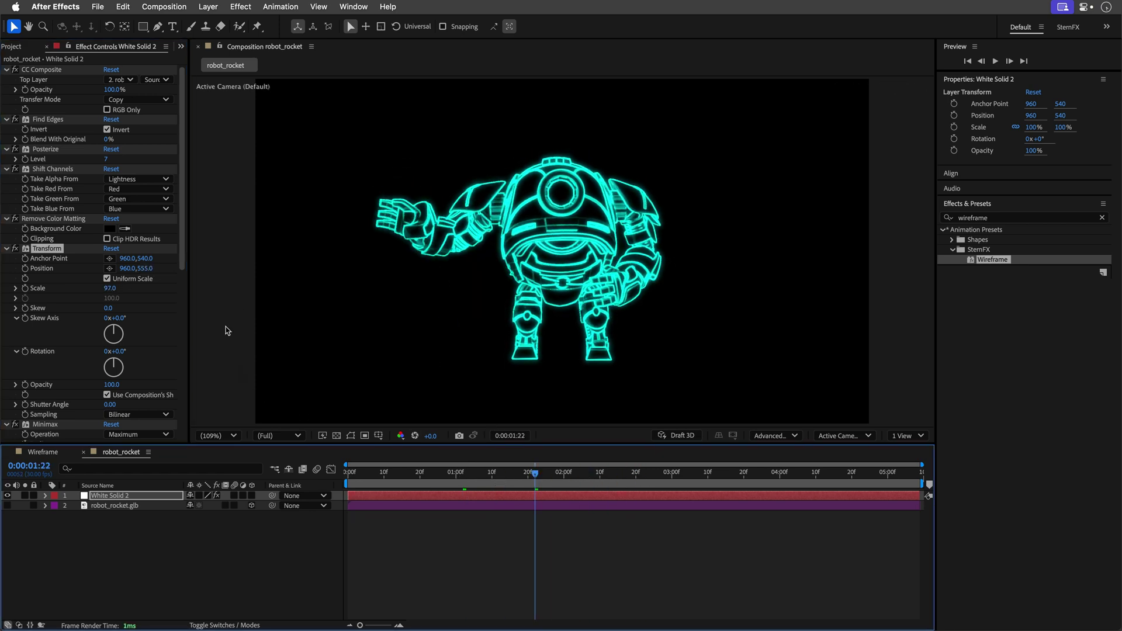
# Change the white solid's Fill effect color to a darker teal
pyautogui.scroll(-8, 112, 257)
pyautogui.click(108, 256)
pyautogui.moveTo(597, 231); pyautogui.dragTo(325, 226)
pyautogui.moveTo(321, 304); pyautogui.dragTo(295, 297)
pyautogui.click(405, 244)
# Preview the wireframe robot animation from the start of the composition
pyautogui.click(329, 480)
pyautogui.press('Home')
pyautogui.press('space')
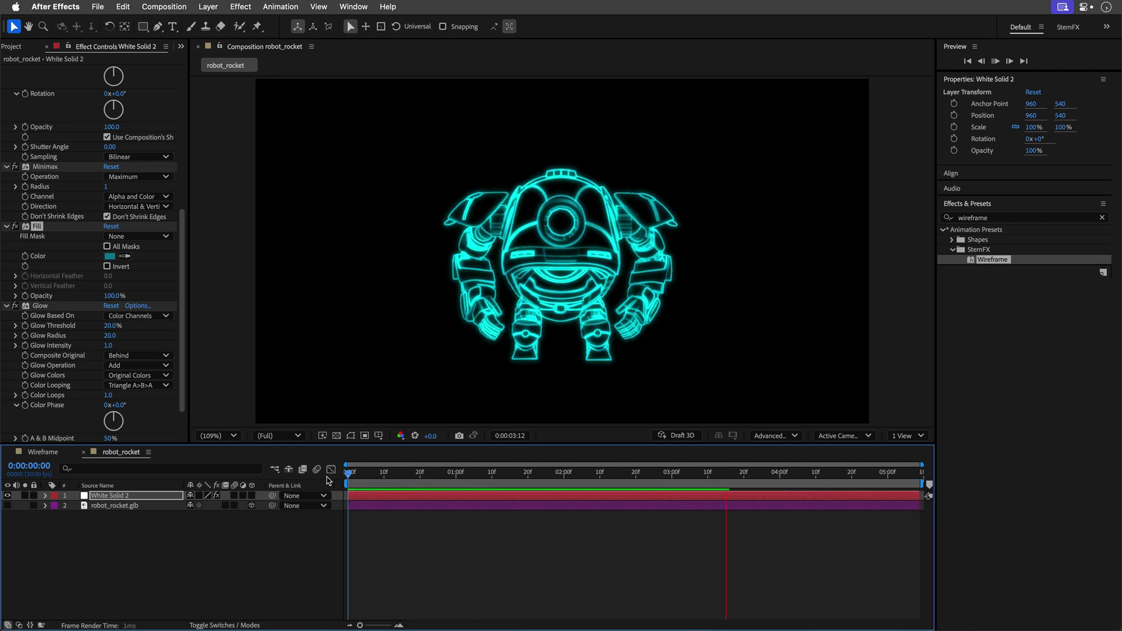
pyautogui.press('space')
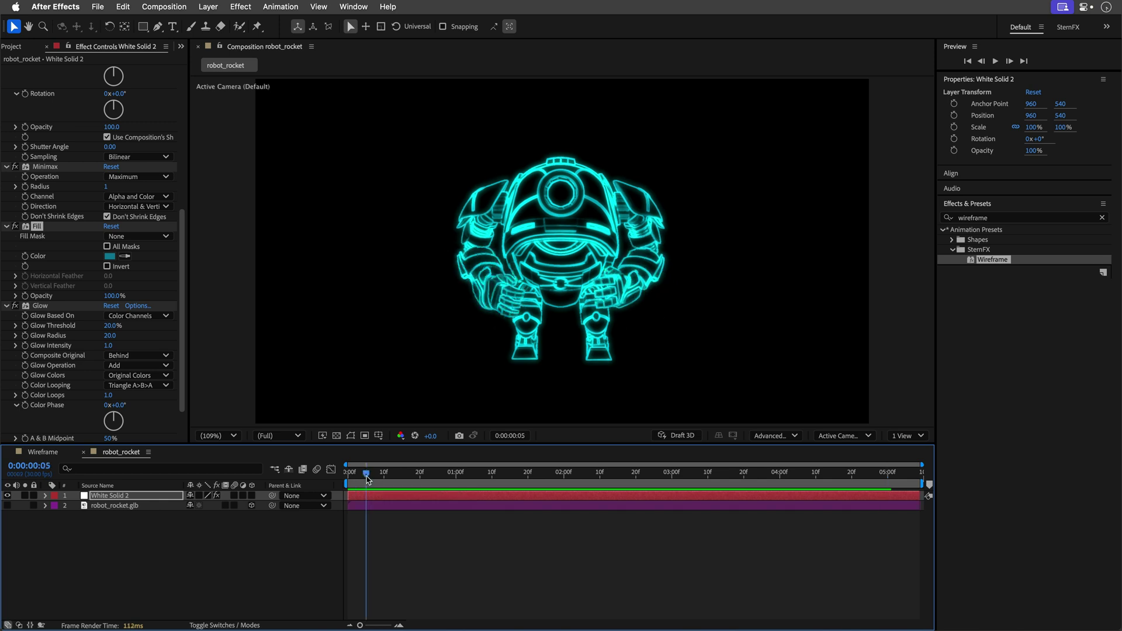
# Place the radiant_pillar.glb model beneath the white solid and center its anchor point on the spaceship
pyautogui.click(26, 49)
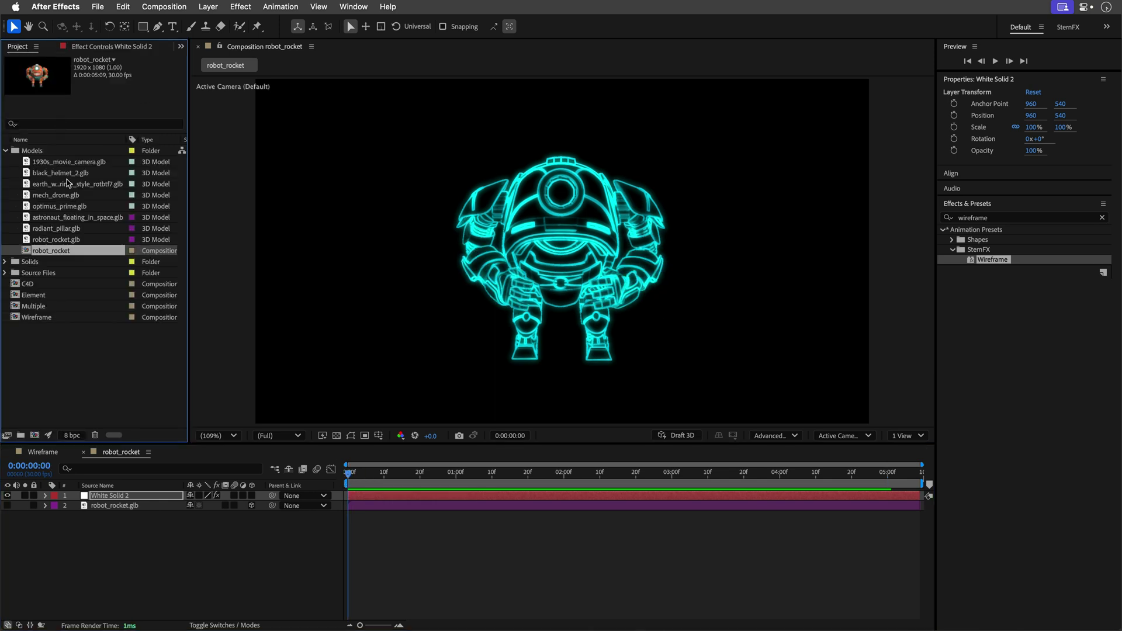
pyautogui.moveTo(59, 233); pyautogui.dragTo(69, 502)
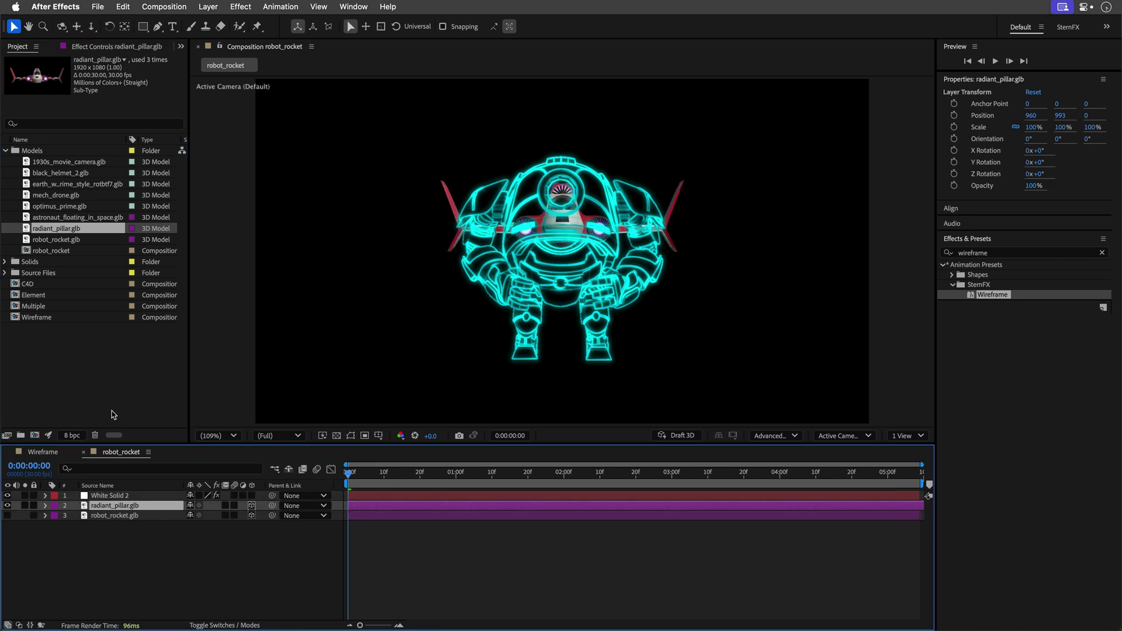
pyautogui.click(126, 27)
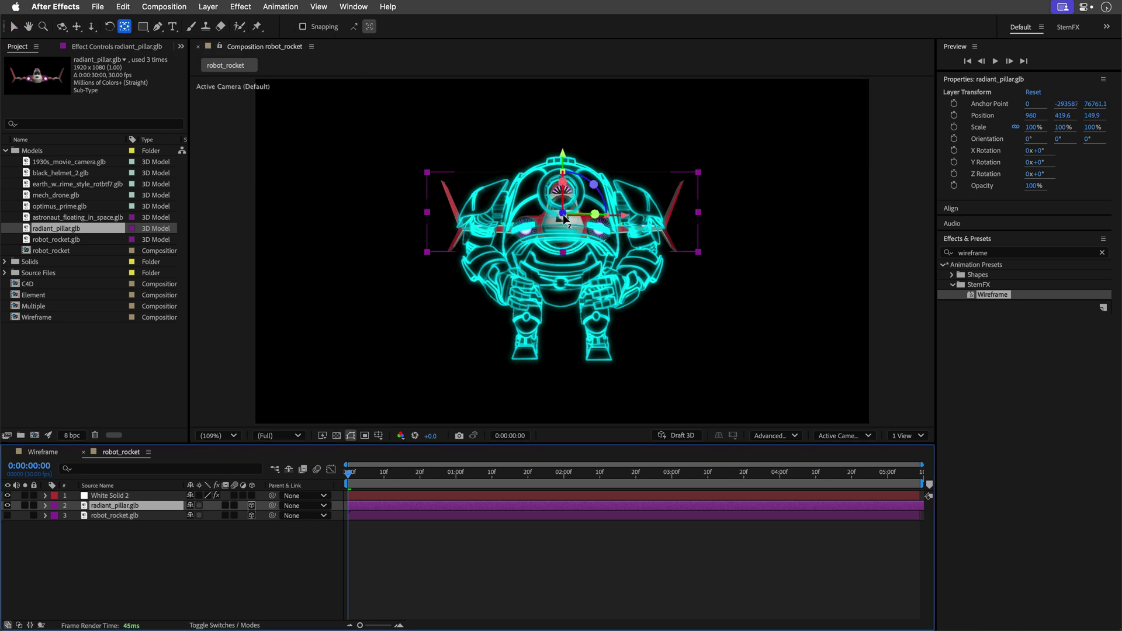
# Solo the spaceship layer and set its X rotation to 14° and its Y rotation to -20°
pyautogui.click(24, 506)
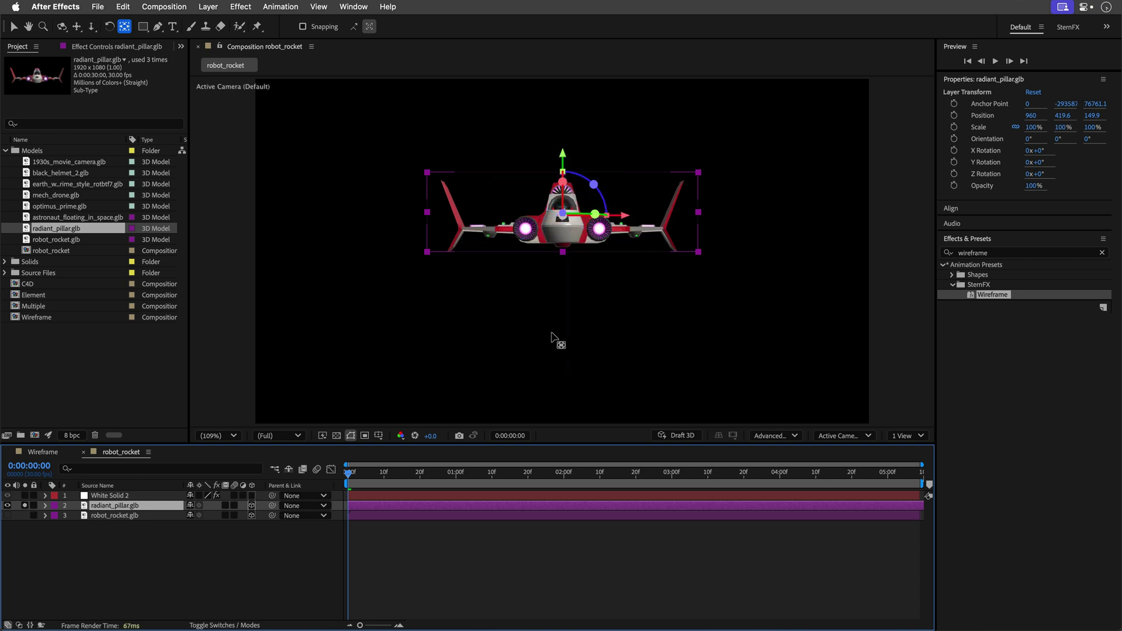
pyautogui.moveTo(1041, 166)
pyautogui.mouseDown()
pyautogui.moveTo(1028, 165)
pyautogui.moveTo(1053, 155)
pyautogui.mouseUp()
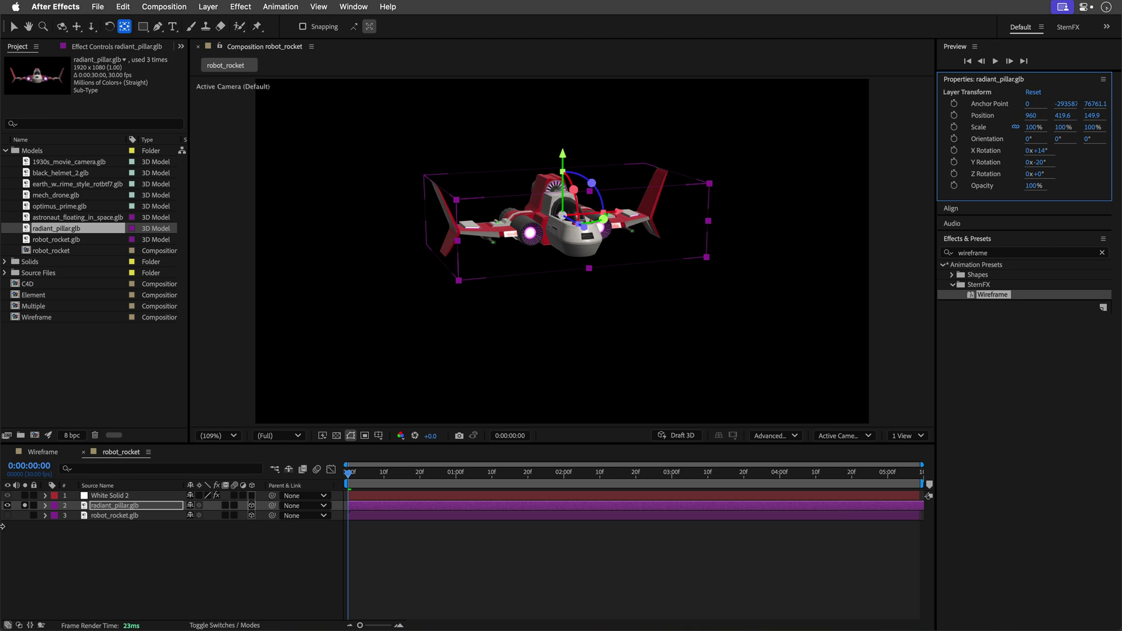
# Add the expression time * -50 to the spaceship layer's Y rotation
pyautogui.click(114, 506)
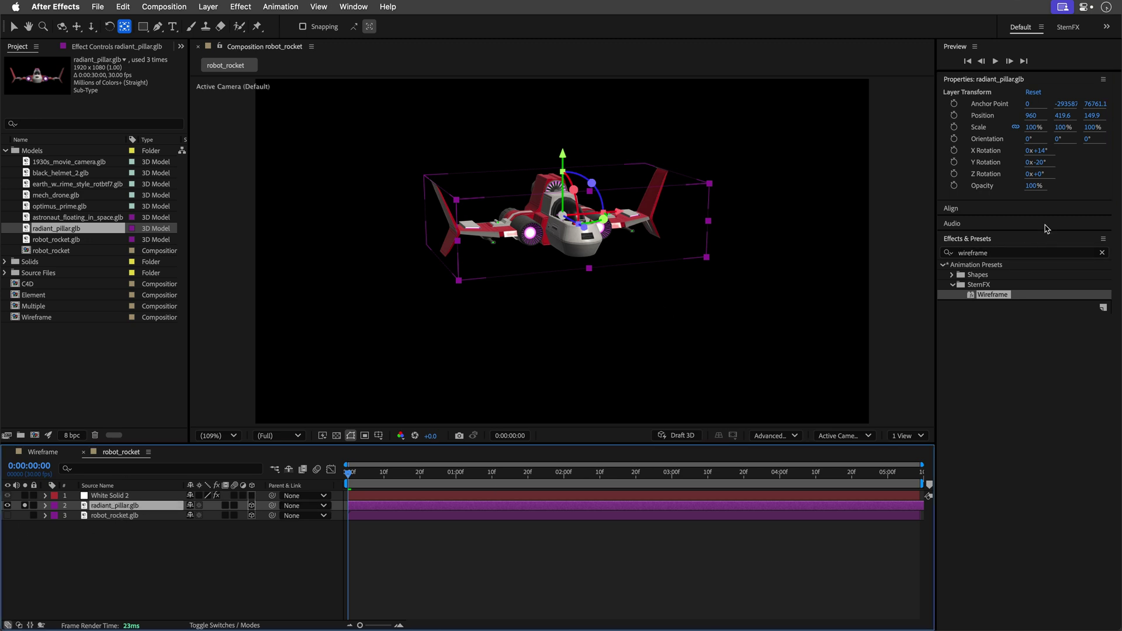
pyautogui.keyDown('alt'); pyautogui.click(954, 161); pyautogui.keyUp('alt')
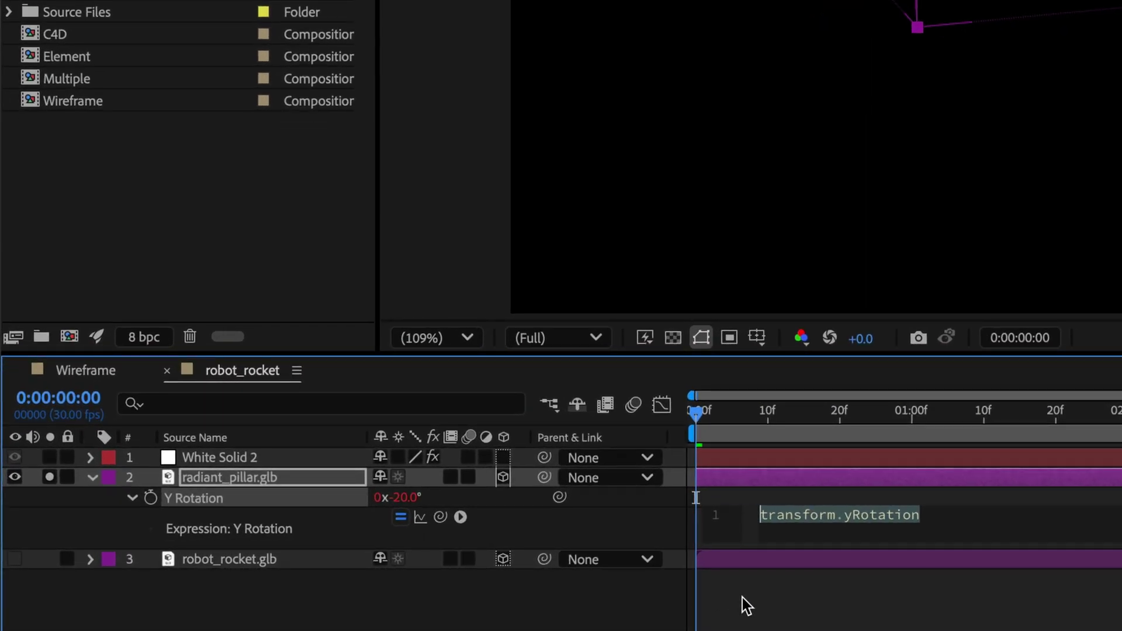
pyautogui.write('time * -')
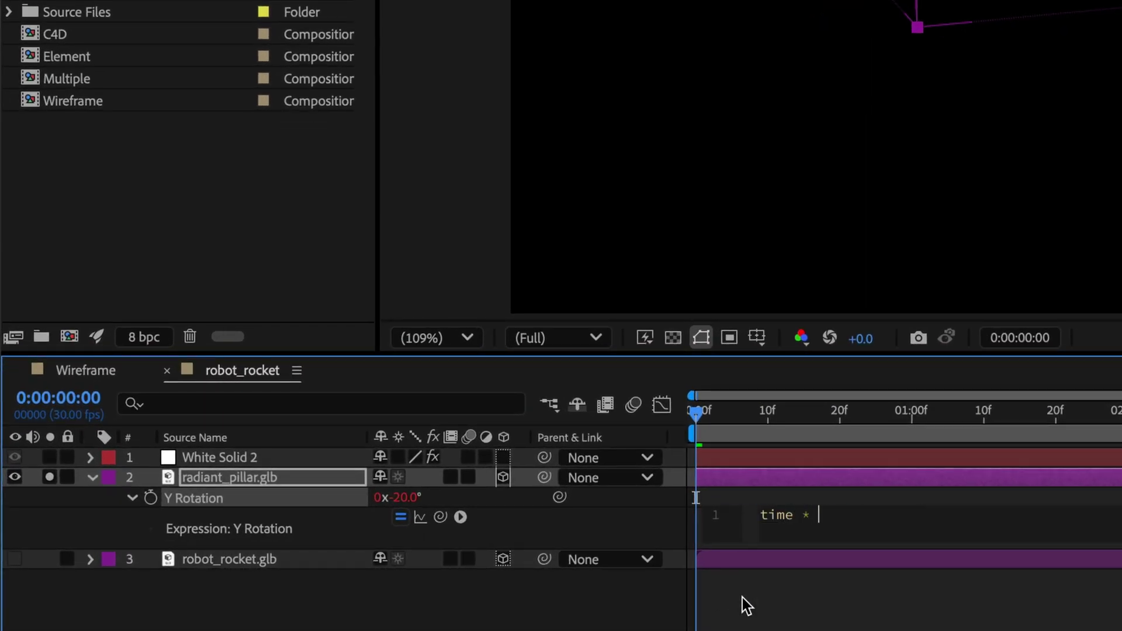
pyautogui.write('50')
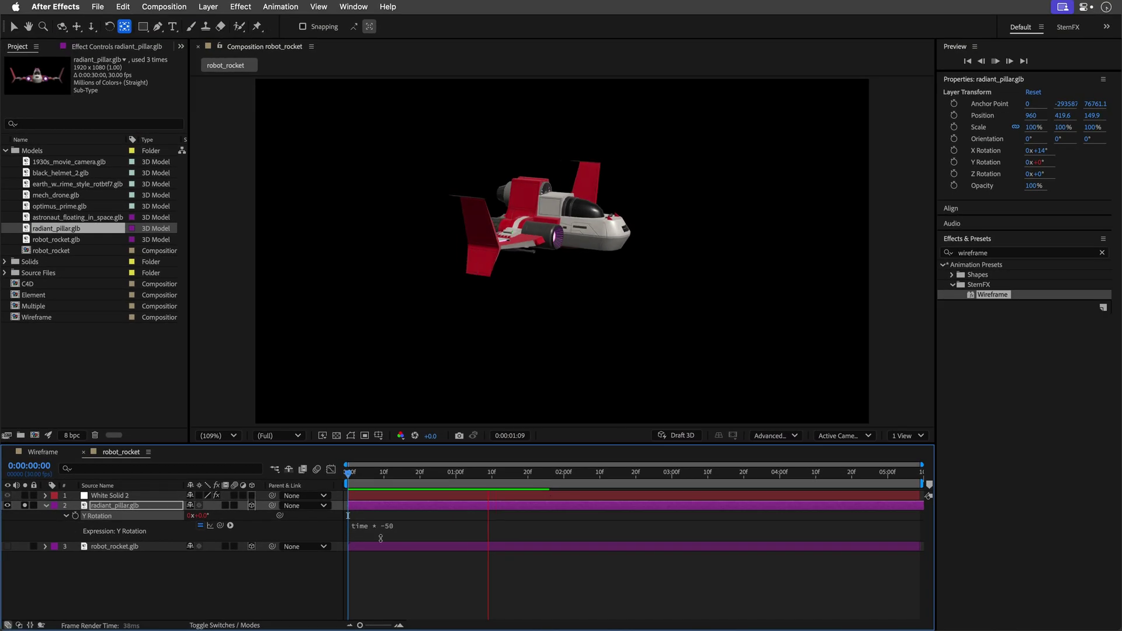
# Stop the preview of the spinning spaceship and adjust its X rotation to 16°
pyautogui.press('space')
pyautogui.click(975, 180)
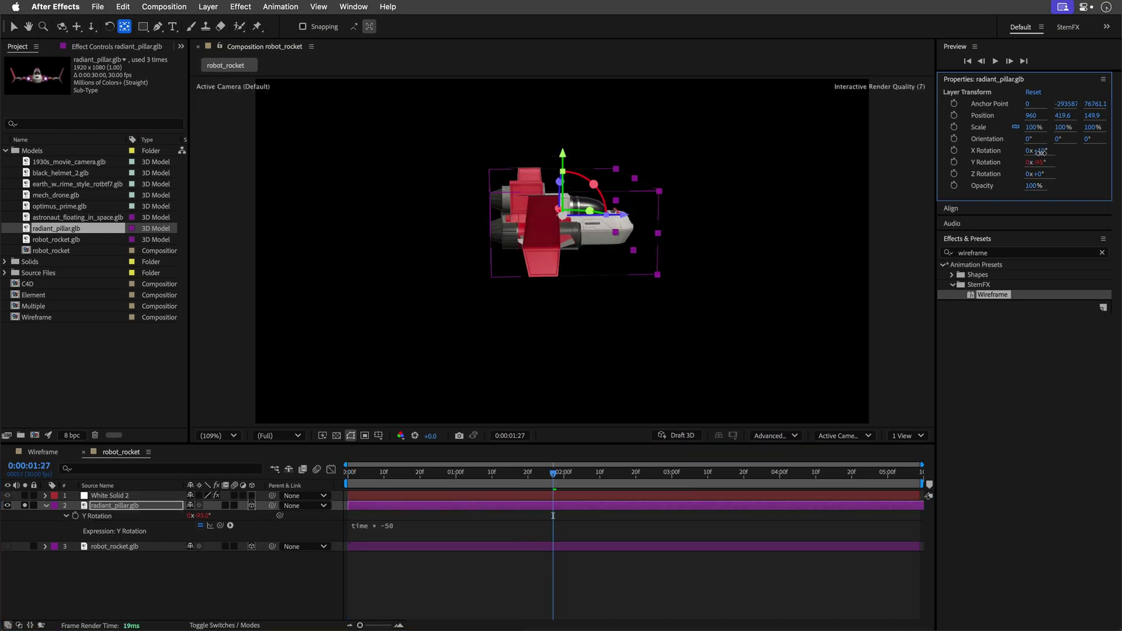
pyautogui.click(45, 505)
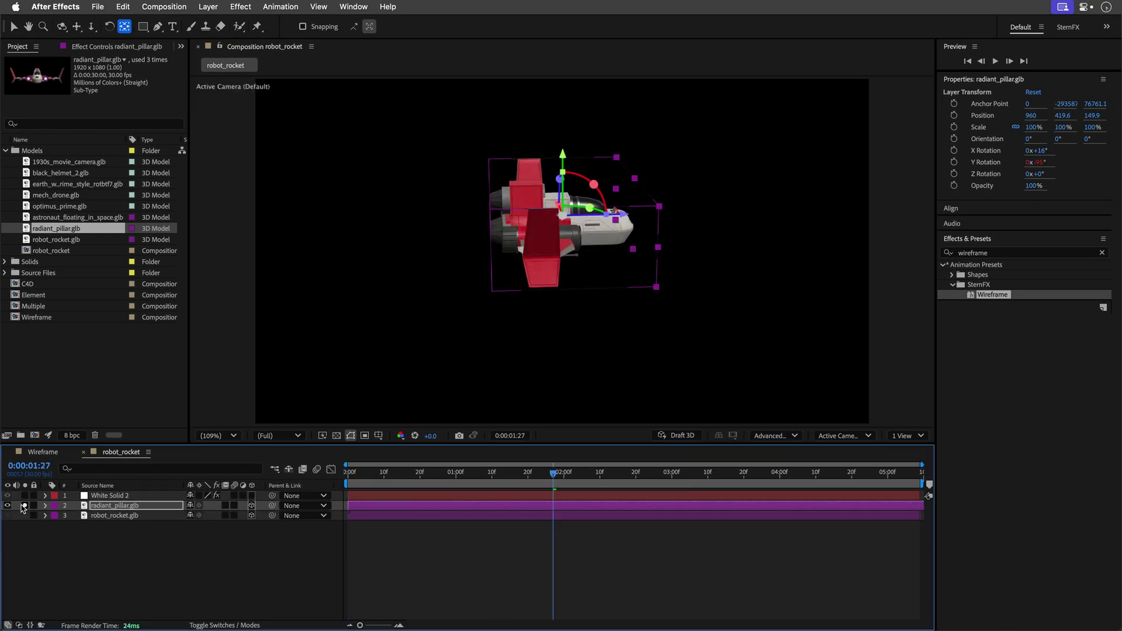
# Unsolo and hide the spaceship layer, and duplicate the white solid carrying the wireframe effects
pyautogui.click(8, 505)
pyautogui.click(111, 495)
pyautogui.hotkey('ctrl', 'd')
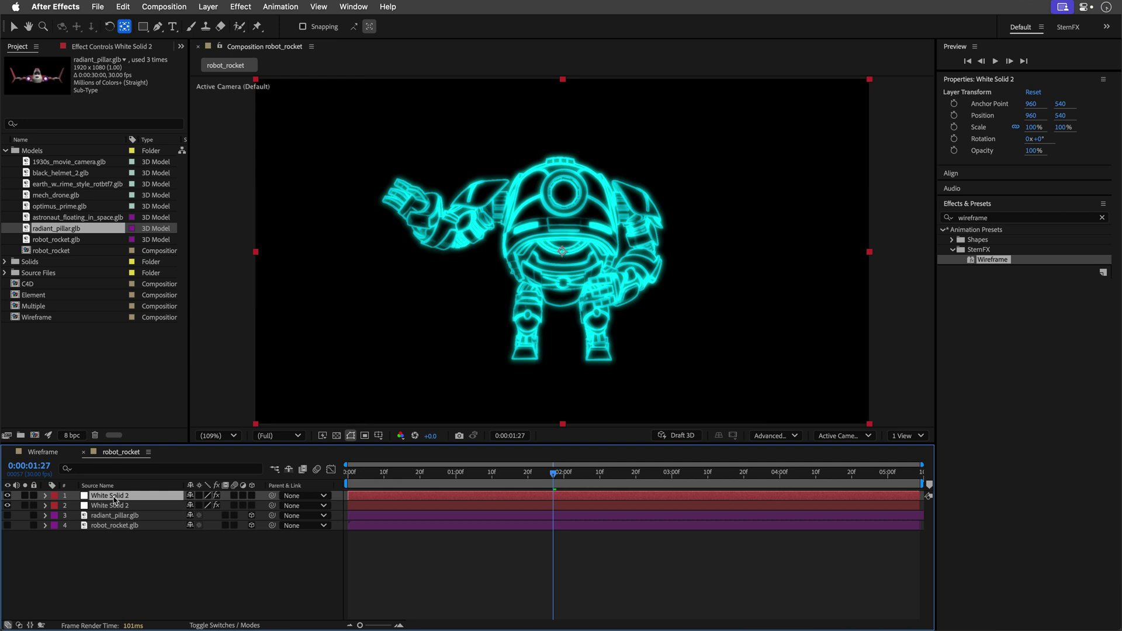
# Set the top layer of the duplicated solid's CC Composite effect to radiant_pillar.glb
pyautogui.click(123, 48)
pyautogui.click(121, 79)
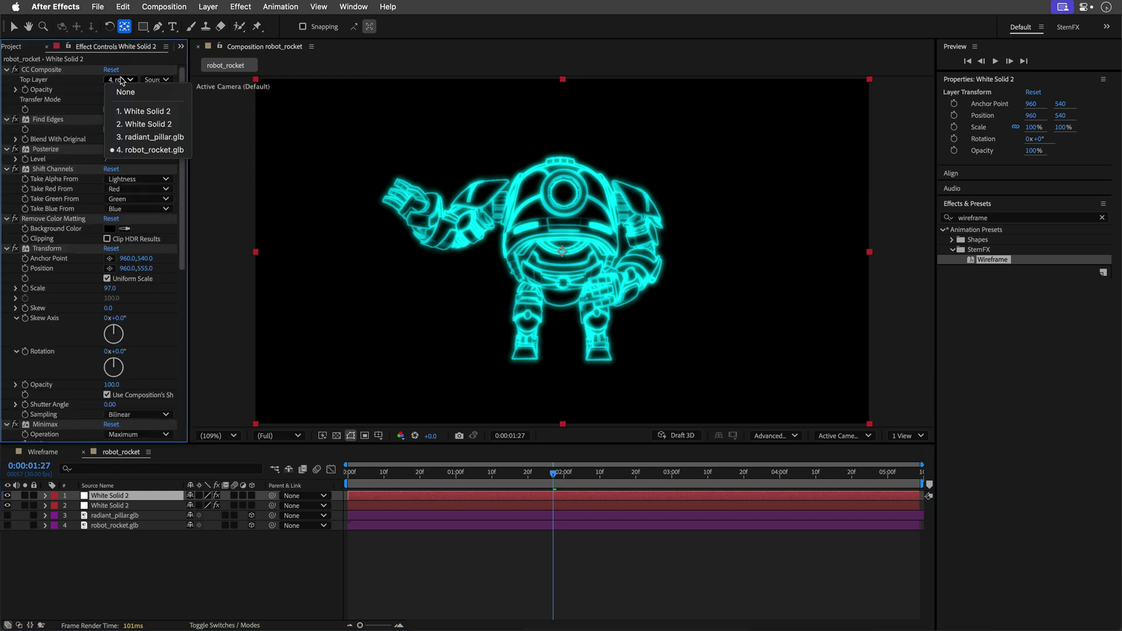
pyautogui.click(125, 138)
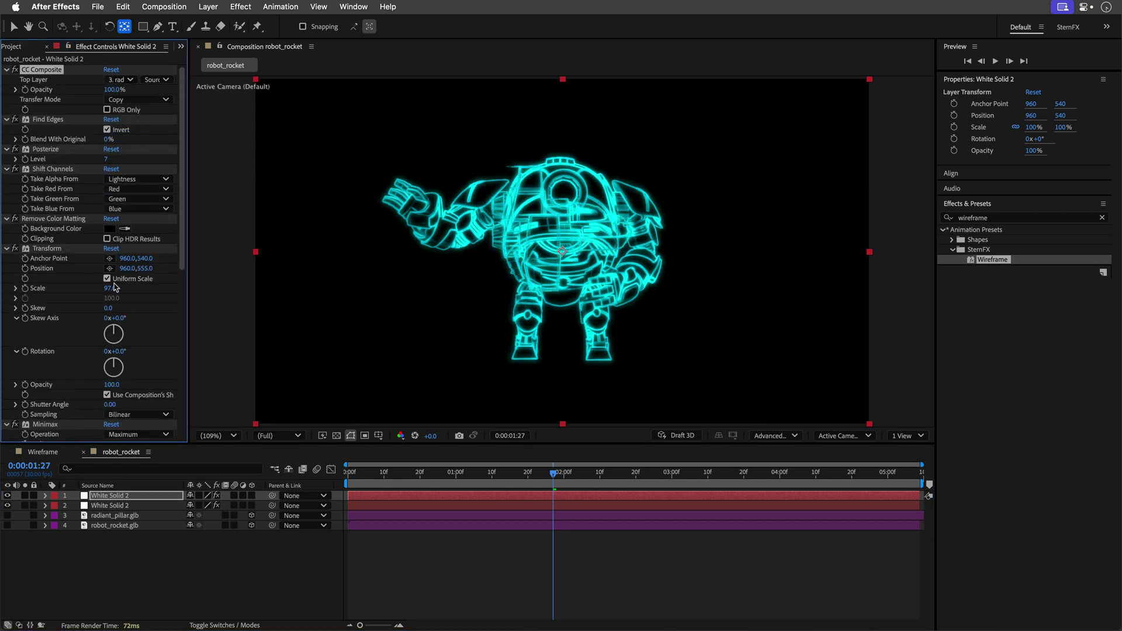
# In the duplicate's Transform effect, set the position to 1546, 835 and tilt the spaceship slightly counterclockwise
pyautogui.moveTo(131, 267); pyautogui.dragTo(310, 275)
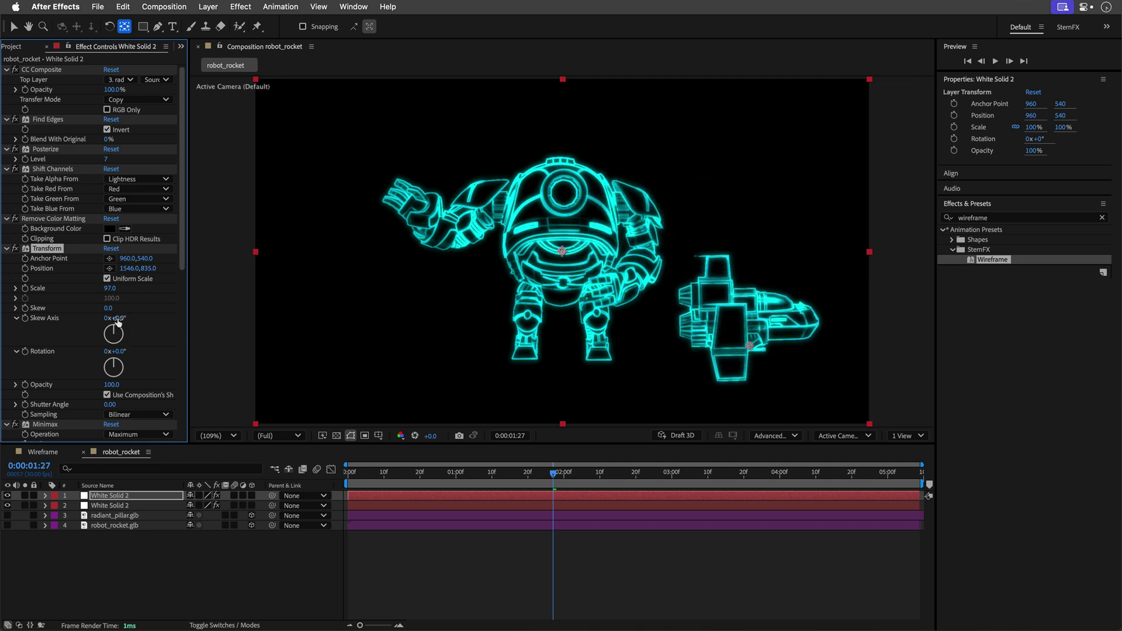
pyautogui.moveTo(121, 355); pyautogui.dragTo(116, 351)
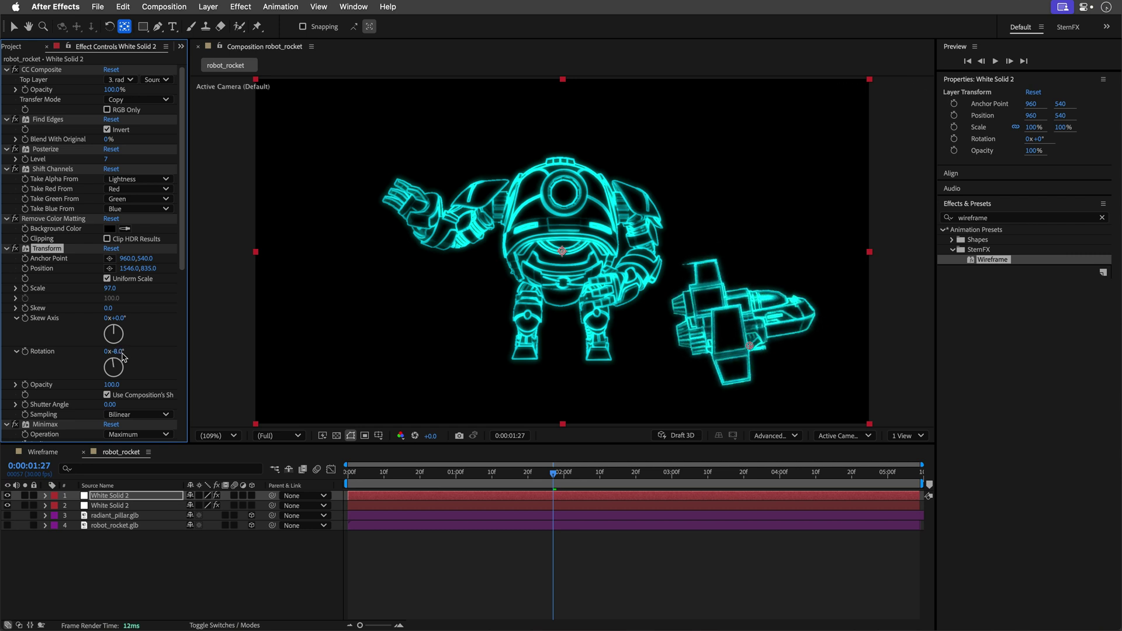
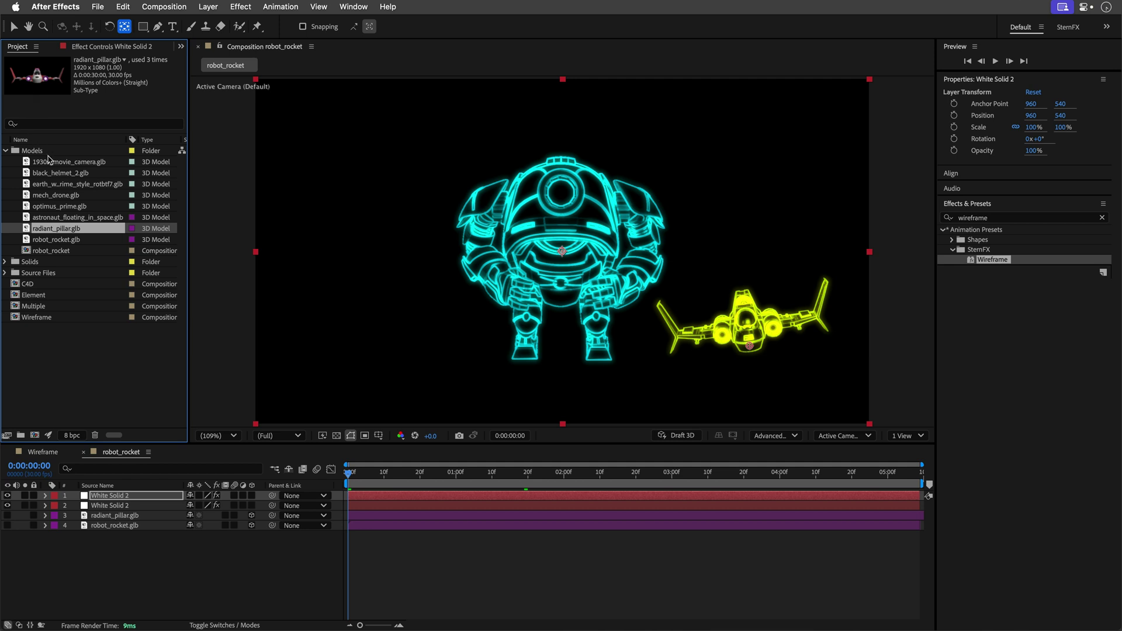
# Place the astronaut_floating_in_space.glb model beneath the white solids and lower it to a Y position of 972
pyautogui.moveTo(57, 219); pyautogui.dragTo(96, 512)
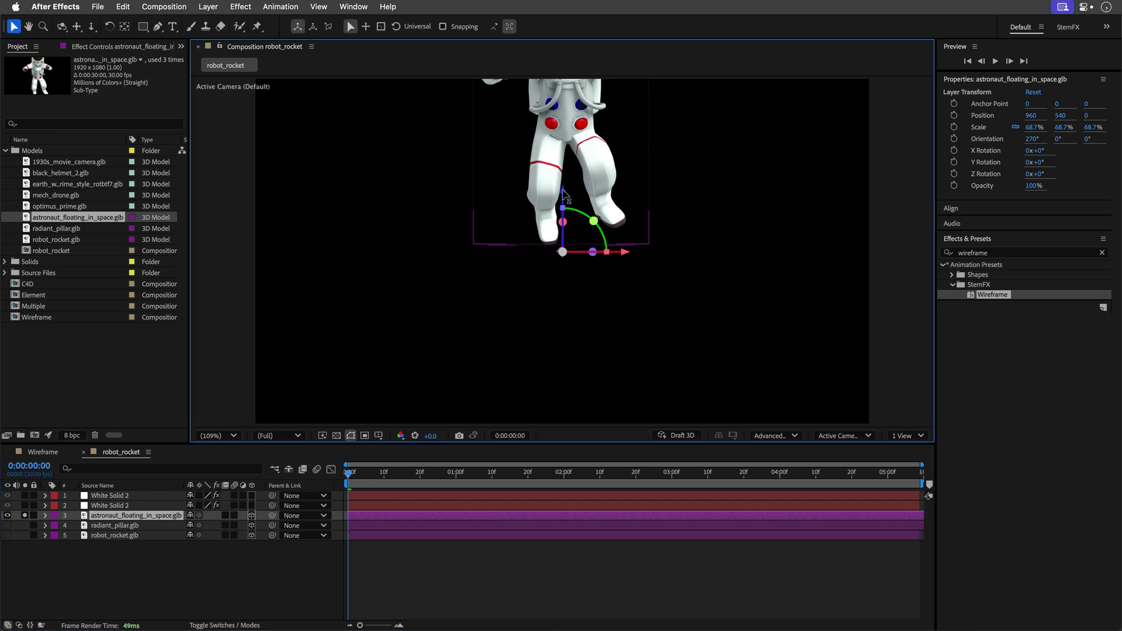
pyautogui.moveTo(564, 197); pyautogui.dragTo(573, 335)
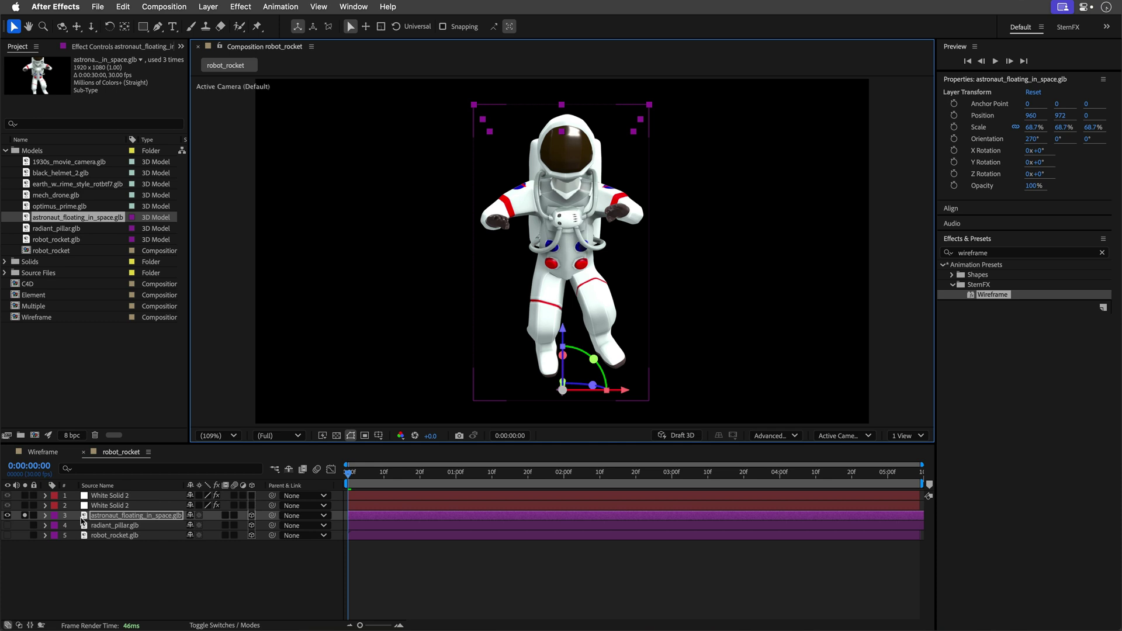
# Apply the built-in mixamo animation to the astronaut layer and extend the layer to the composition's end
pyautogui.click(46, 516)
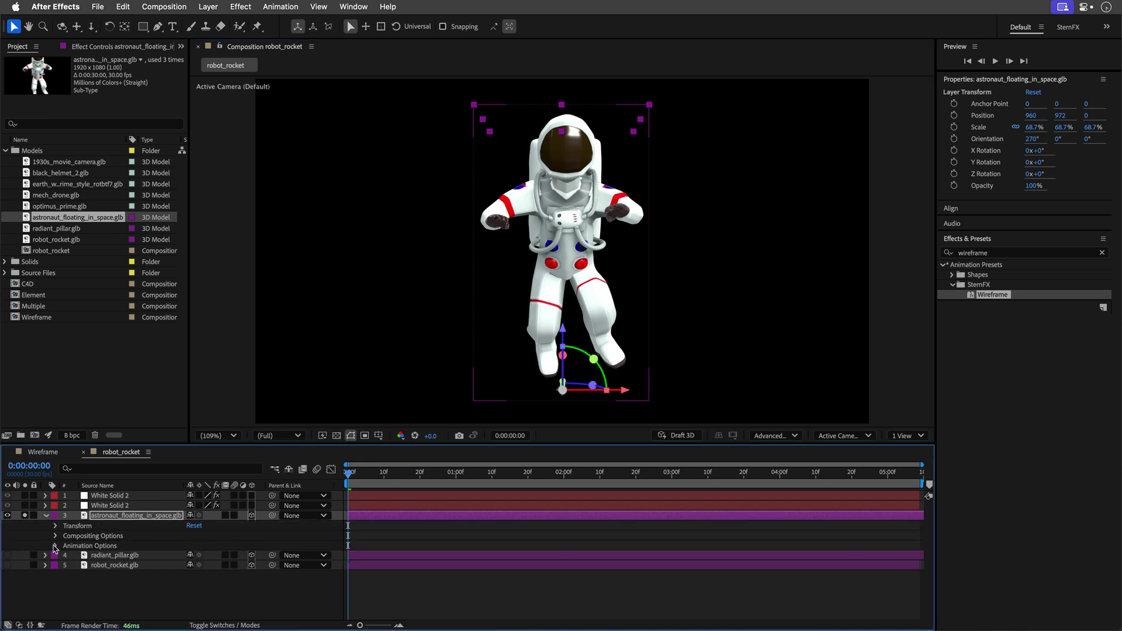
pyautogui.click(56, 546)
pyautogui.click(225, 555)
pyautogui.click(225, 587)
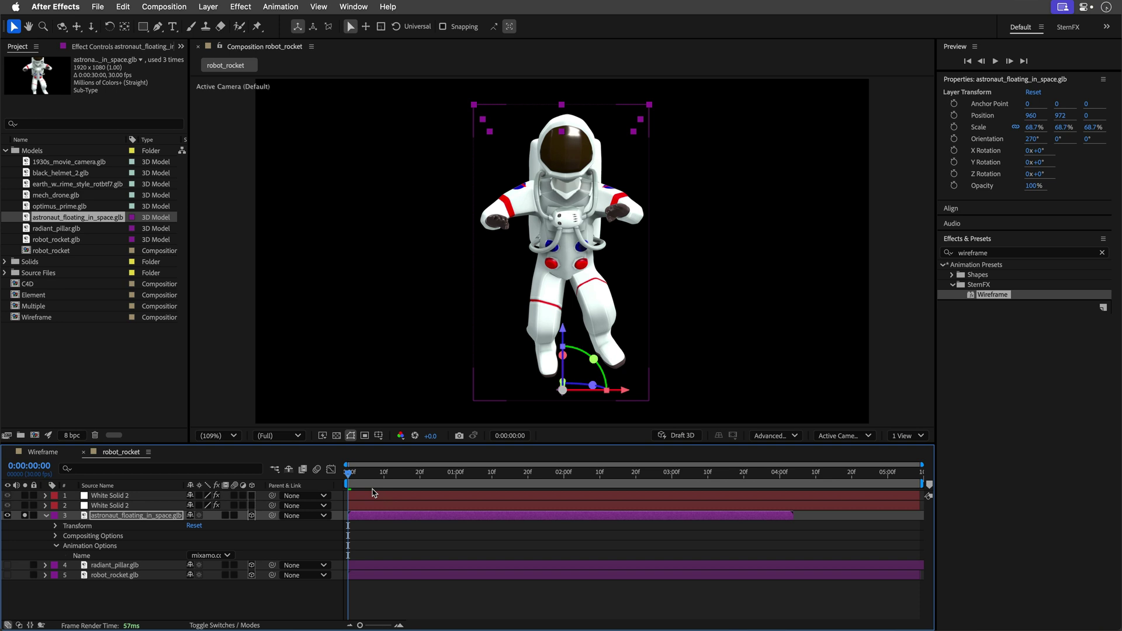
pyautogui.moveTo(351, 473); pyautogui.dragTo(654, 475)
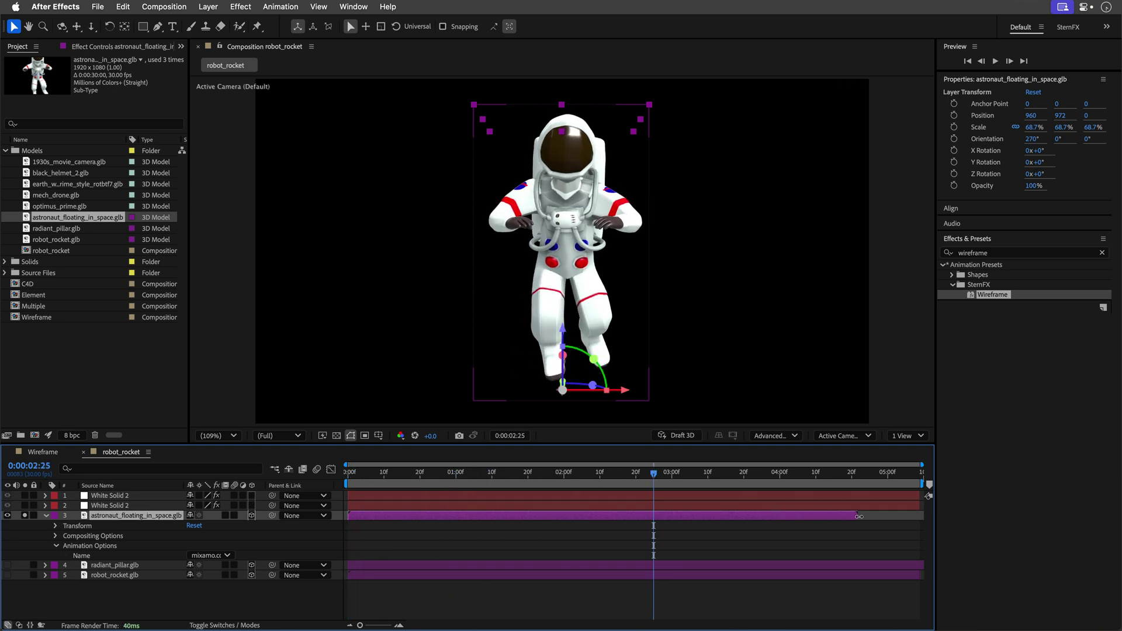
pyautogui.click(45, 516)
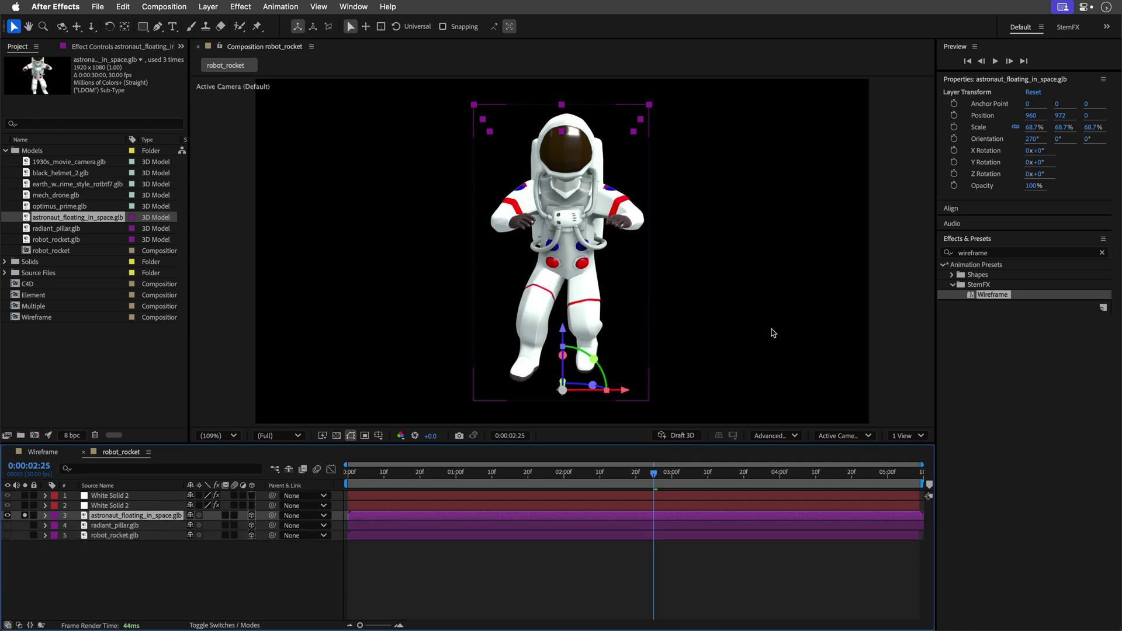
# Rotate the astronaut model to an orientation of about 261.9°, 357.2°, 331°, checking its pose at 0:00:01:17
pyautogui.moveTo(593, 359); pyautogui.dragTo(570, 371)
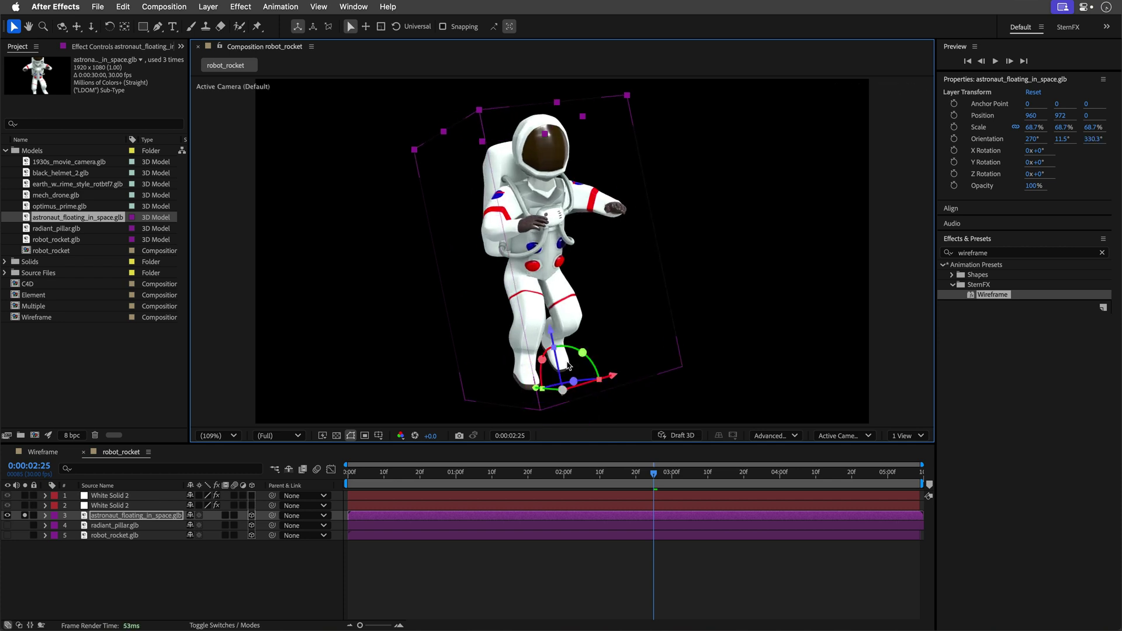
pyautogui.click(477, 472)
pyautogui.click(517, 472)
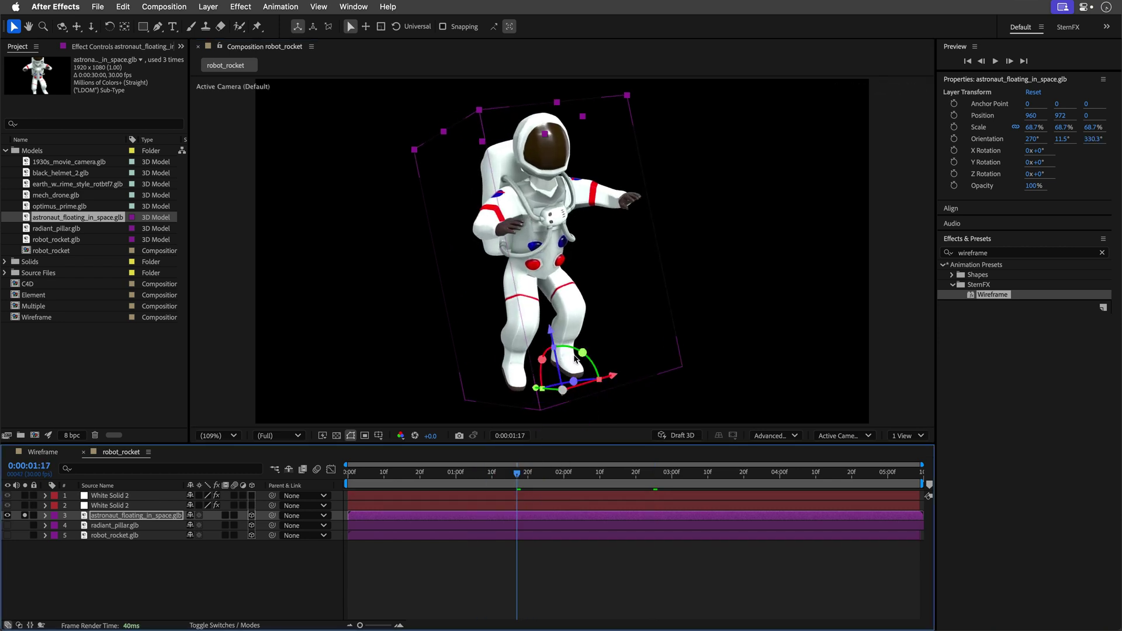
pyautogui.moveTo(575, 349); pyautogui.dragTo(546, 353)
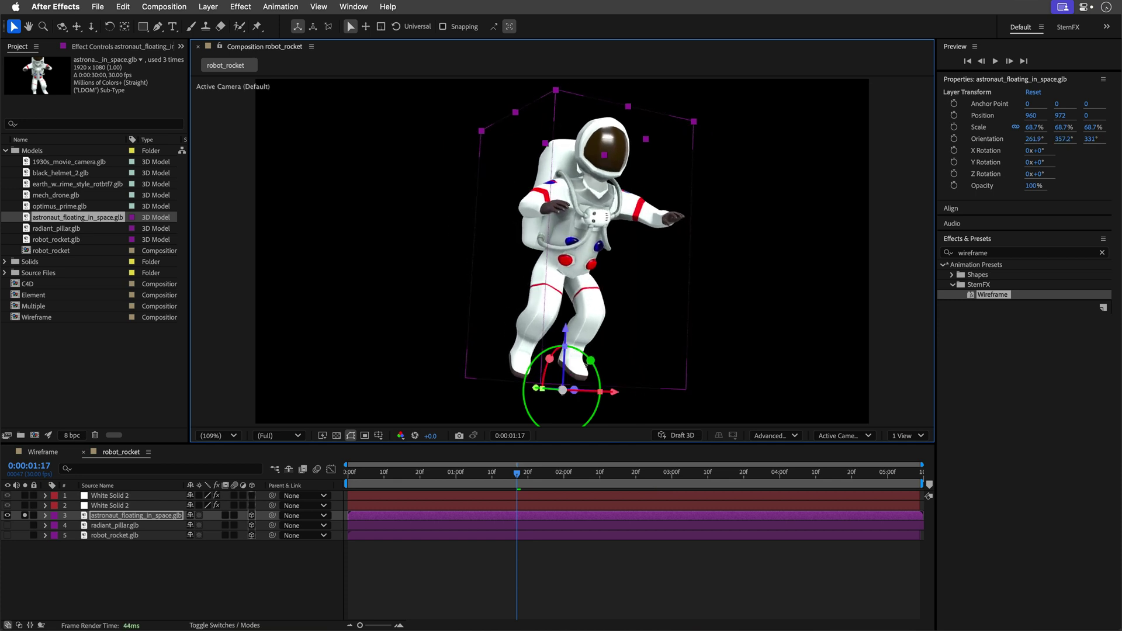
# Unsolo and hide the astronaut layer, and duplicate the topmost white solid carrying the wireframe effects
pyautogui.click(6, 516)
pyautogui.click(116, 495)
pyautogui.hotkey('ctrl', 'd')
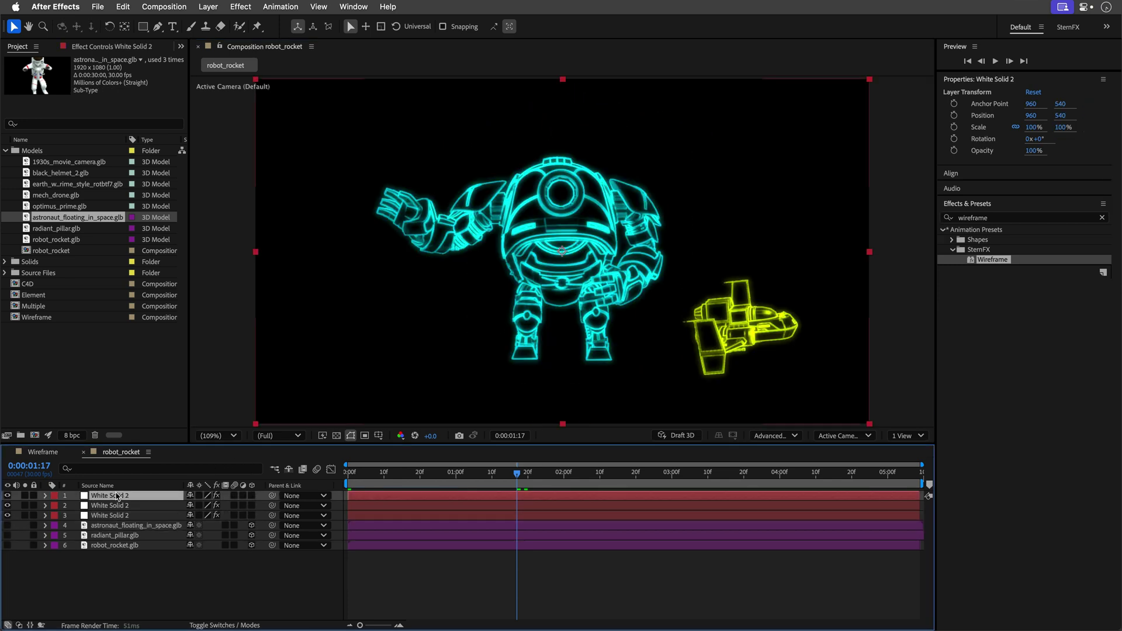
# Set the top layer of the new duplicate's CC Composite effect to astronaut_floating_in_space.glb
pyautogui.click(116, 49)
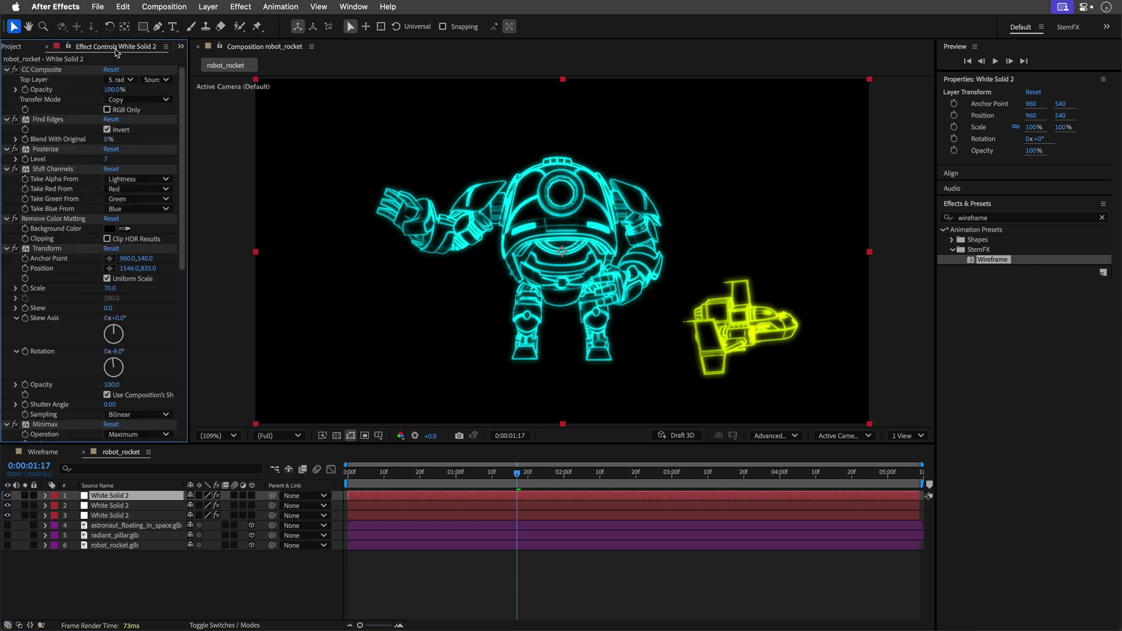
pyautogui.click(131, 81)
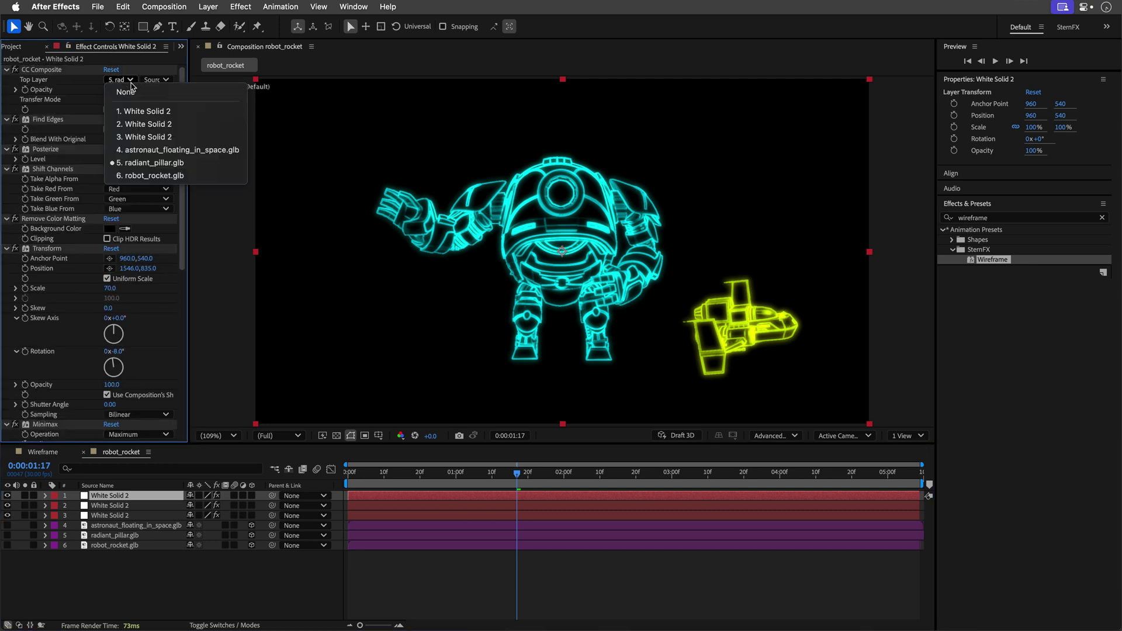
pyautogui.click(131, 150)
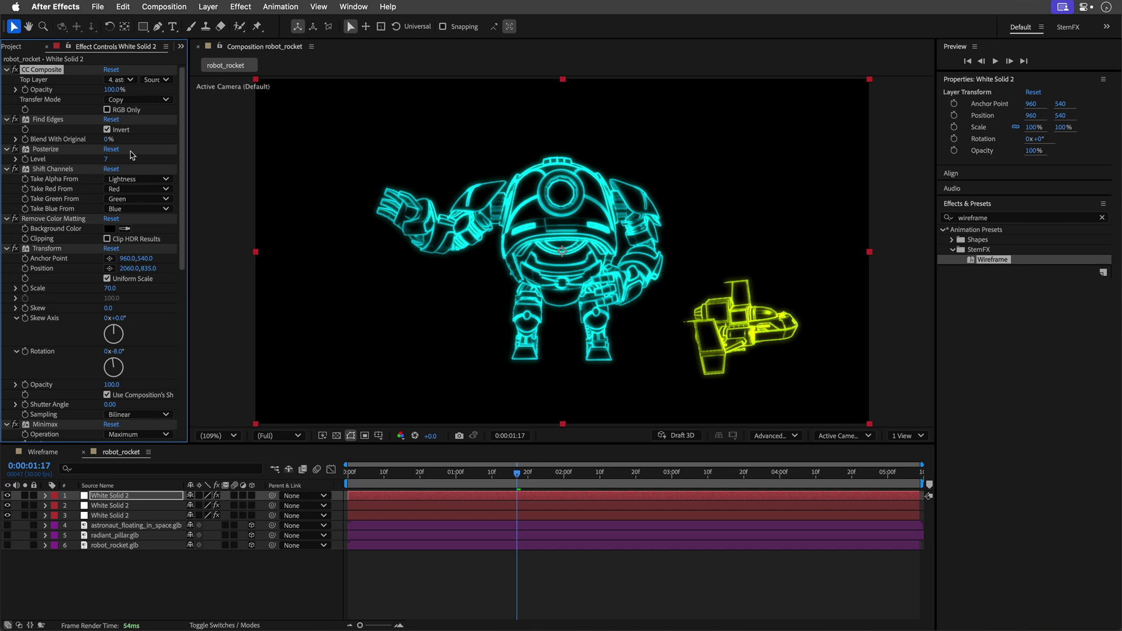
# Reset the duplicate's Transform effect, set its scale to 77, and move the astronaut to about 231.3, 342.6, upper left of the robot
pyautogui.click(110, 249)
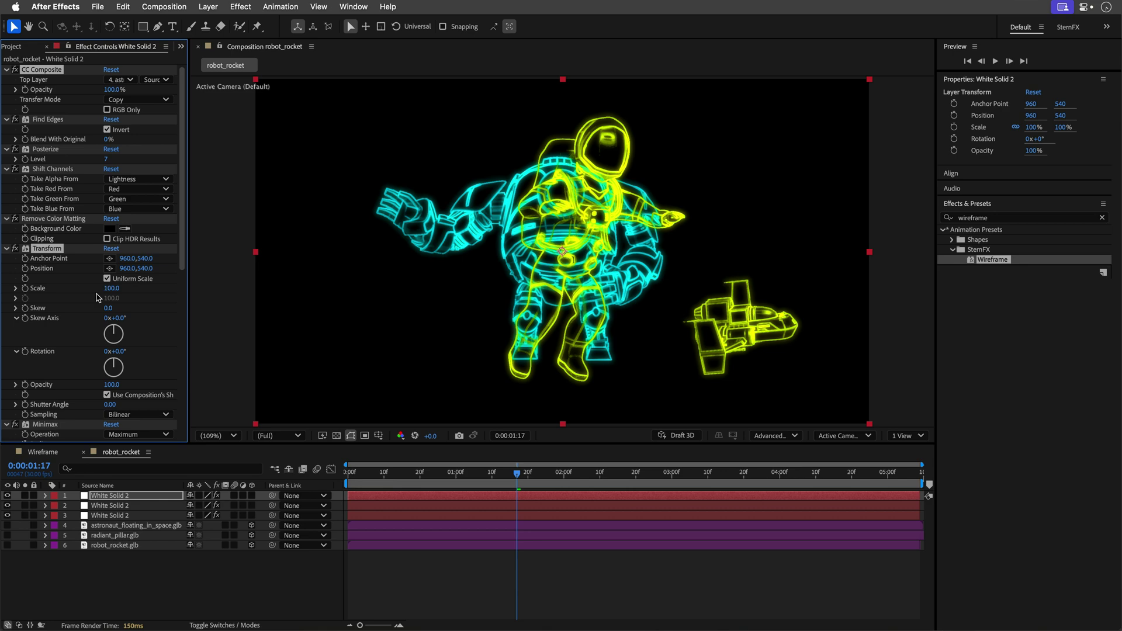
pyautogui.moveTo(111, 293); pyautogui.dragTo(103, 292)
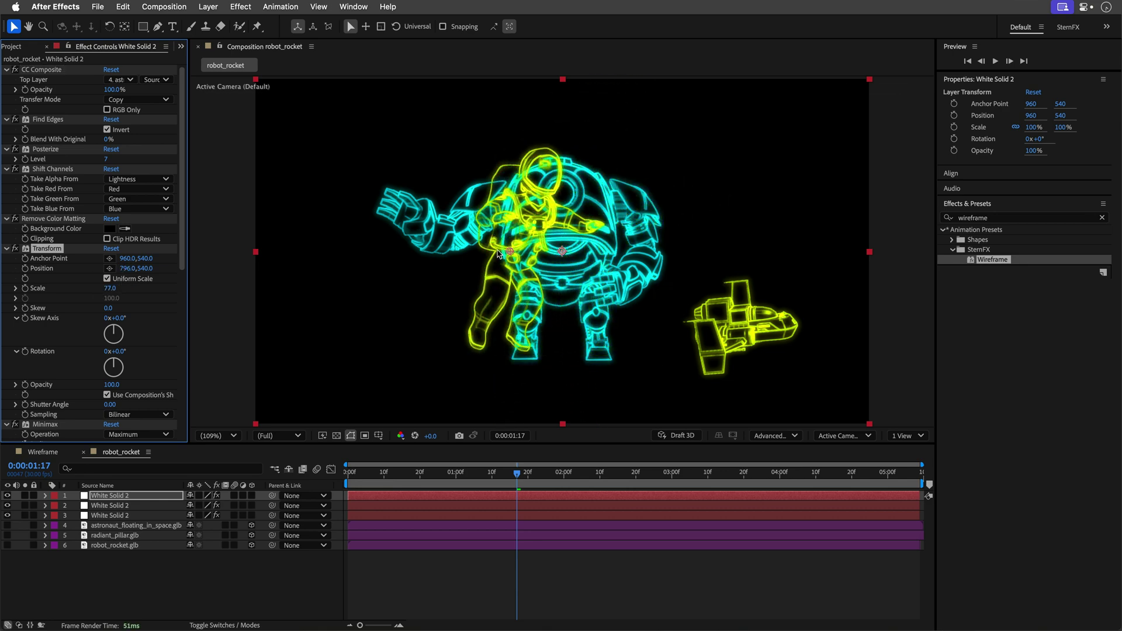
pyautogui.moveTo(562, 251); pyautogui.dragTo(327, 189)
# Change the Fill effect's color on the astronaut's solid to purple
pyautogui.scroll(-5, 111, 328)
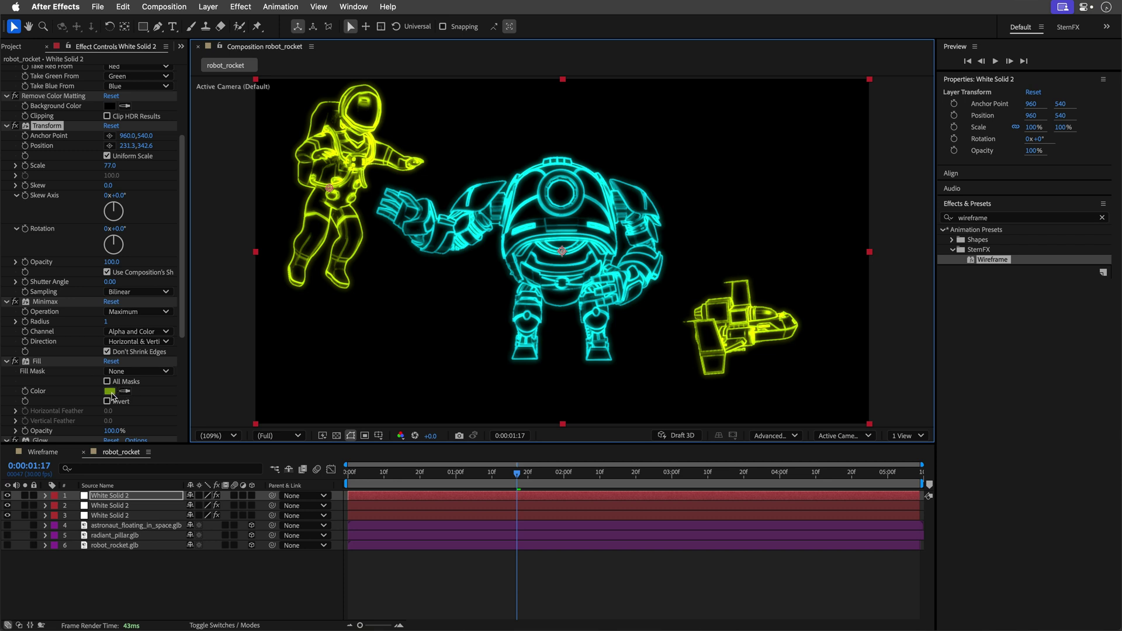
pyautogui.click(109, 391)
pyautogui.moveTo(593, 317); pyautogui.dragTo(595, 284)
pyautogui.click(677, 253)
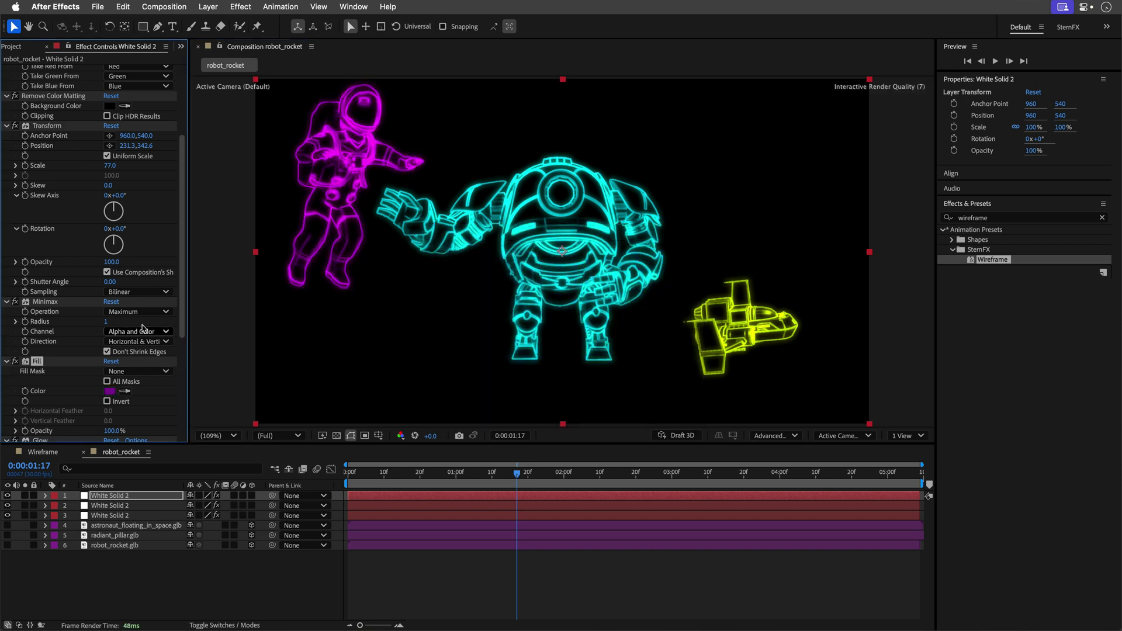
# Set the astronaut's Transform rotation to 1°, scale to 57 and position to 231.3, 319.6, and preview the composition from the start
pyautogui.moveTo(120, 232); pyautogui.dragTo(123, 232)
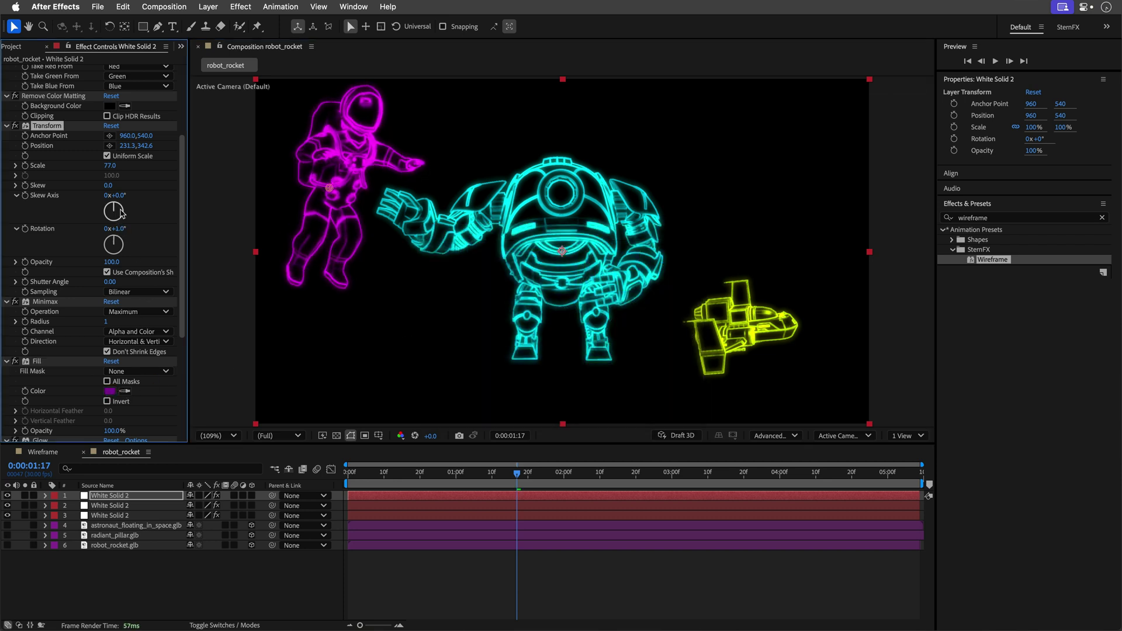
pyautogui.moveTo(109, 166); pyautogui.dragTo(97, 166)
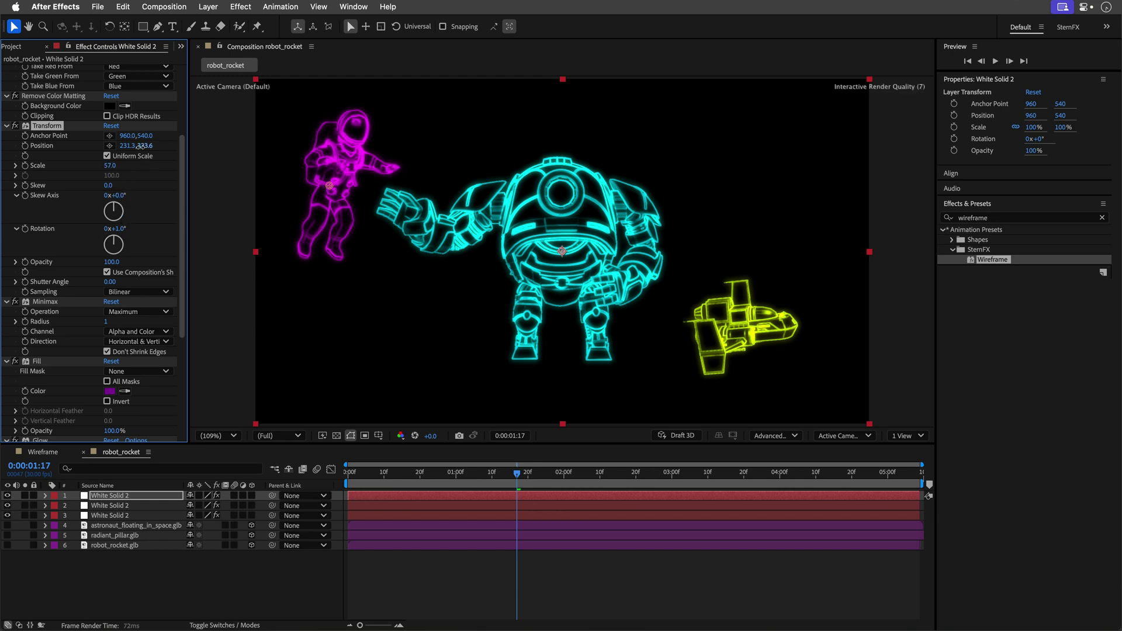
pyautogui.click(349, 483)
pyautogui.press('space')
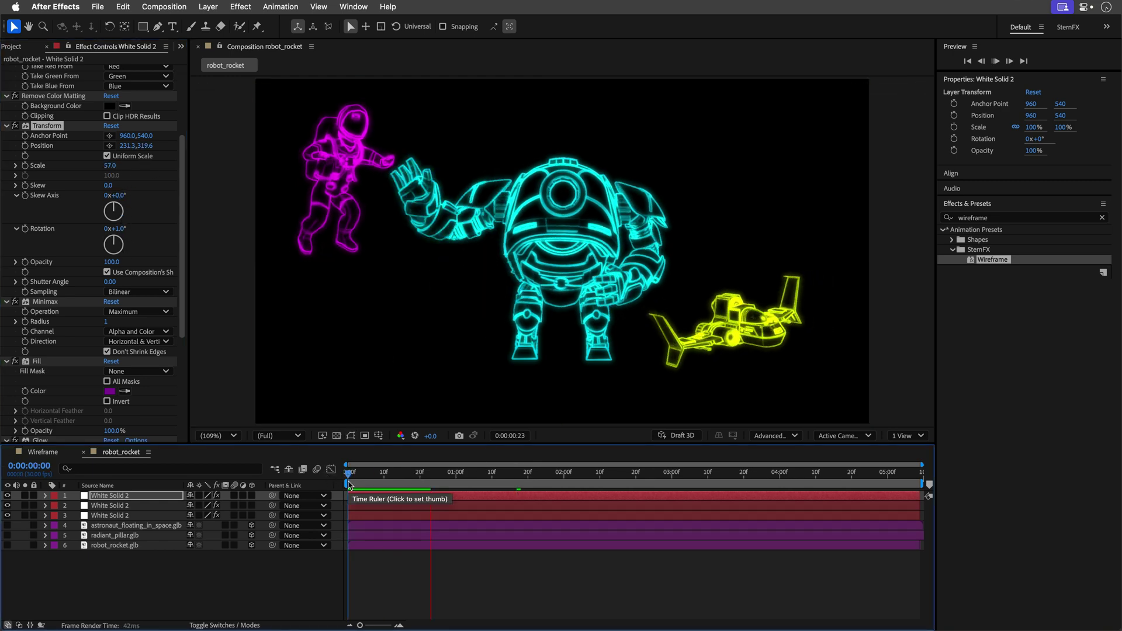